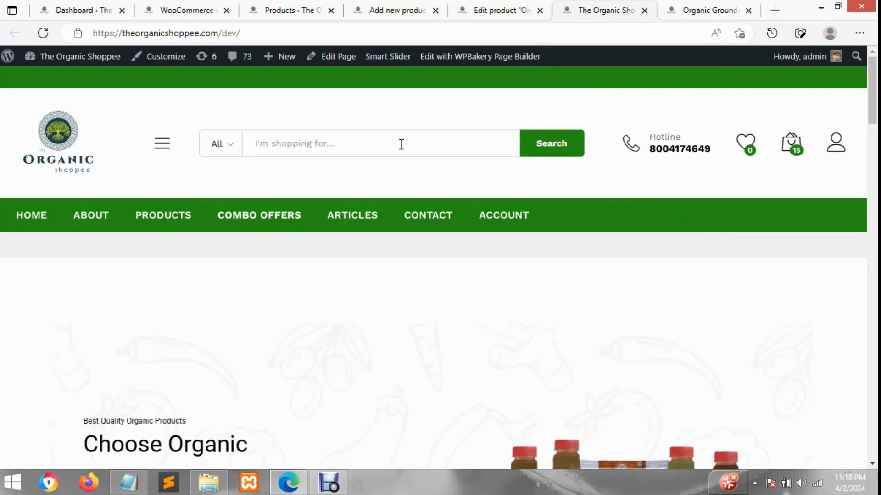
Examine the storefront homepage, including the Grooming / Herbs Items and Items For Kitchen product sections
{"action": "scroll", "coordinate": [401, 144], "scroll_direction": "down", "scroll_amount": 7}
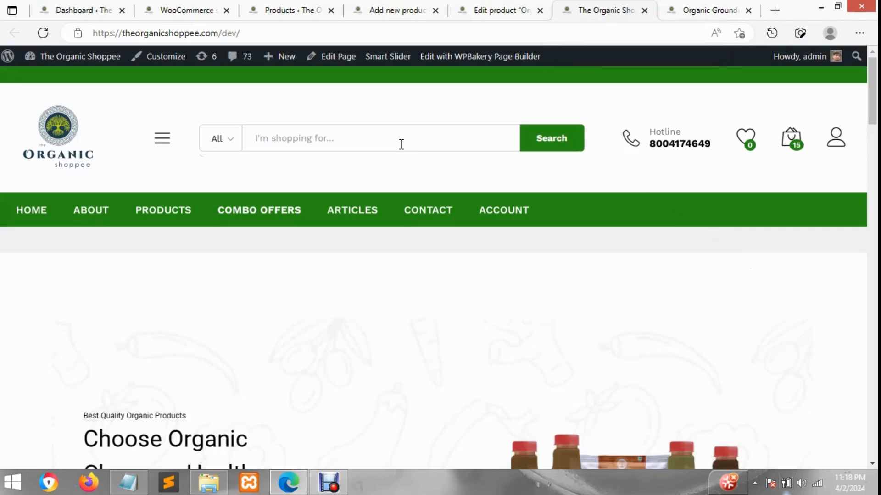
{"action": "scroll", "coordinate": [562, 194], "scroll_direction": "down", "scroll_amount": 4}
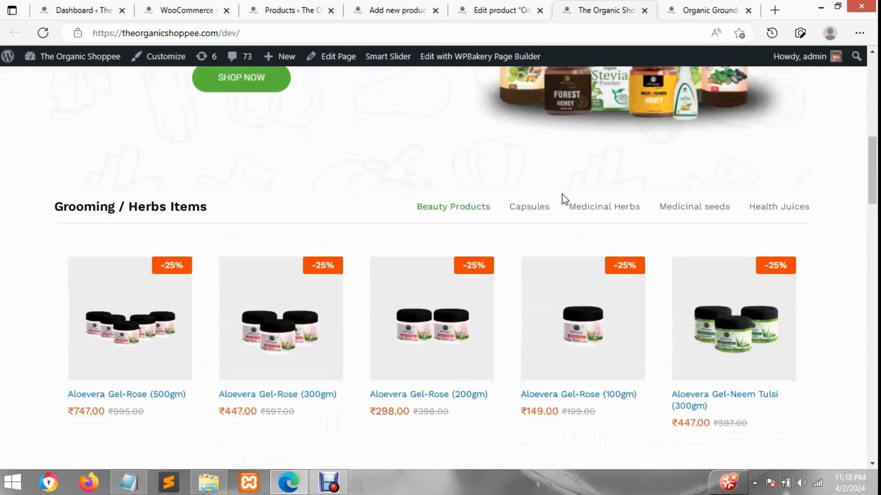
{"action": "scroll", "coordinate": [197, 226], "scroll_direction": "down", "scroll_amount": 2}
{"action": "scroll", "coordinate": [412, 207], "scroll_direction": "up", "scroll_amount": 4}
{"action": "scroll", "coordinate": [412, 206], "scroll_direction": "up", "scroll_amount": 8}
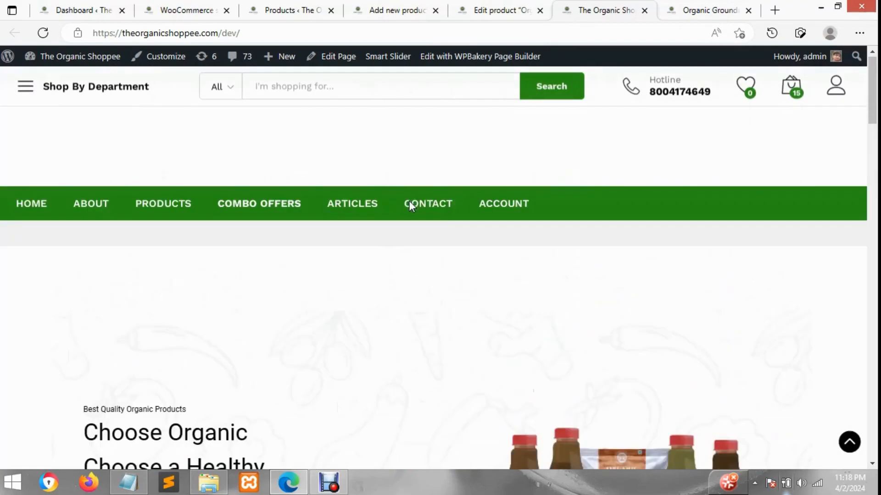
{"action": "scroll", "coordinate": [374, 168], "scroll_direction": "down", "scroll_amount": 4}
{"action": "scroll", "coordinate": [342, 178], "scroll_direction": "down", "scroll_amount": 8}
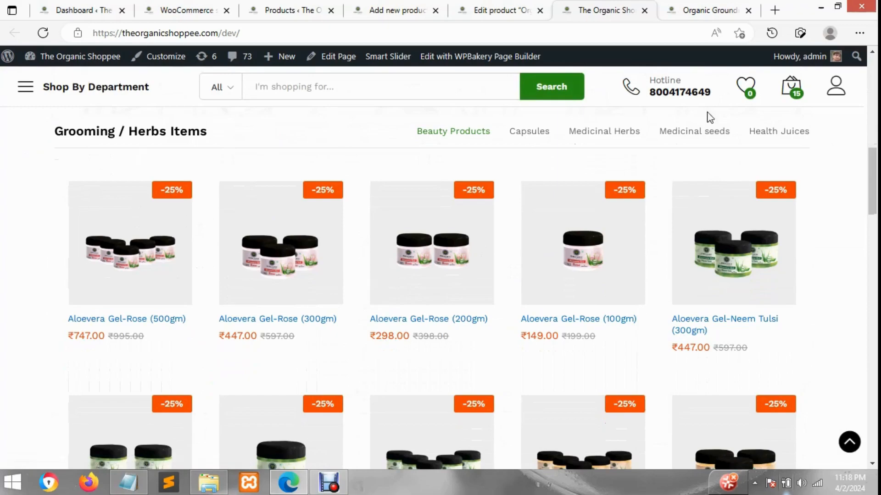
{"action": "scroll", "coordinate": [721, 251], "scroll_direction": "down", "scroll_amount": 10}
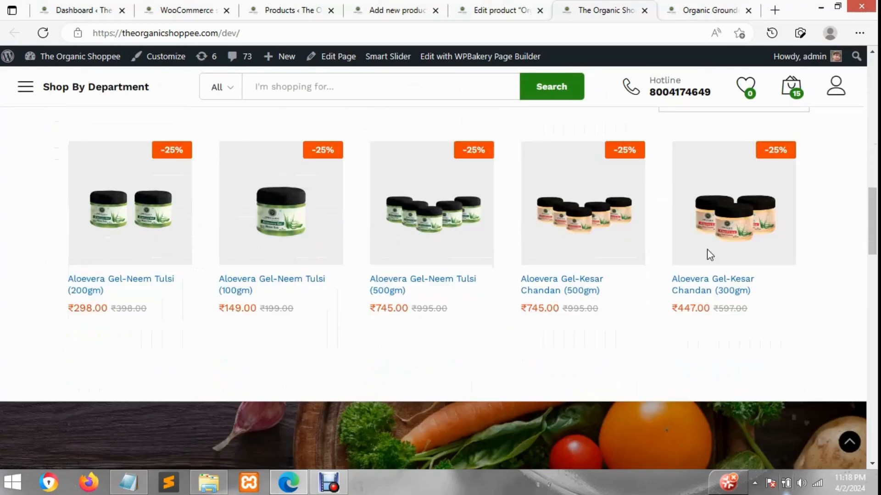
{"action": "scroll", "coordinate": [652, 271], "scroll_direction": "down", "scroll_amount": 7}
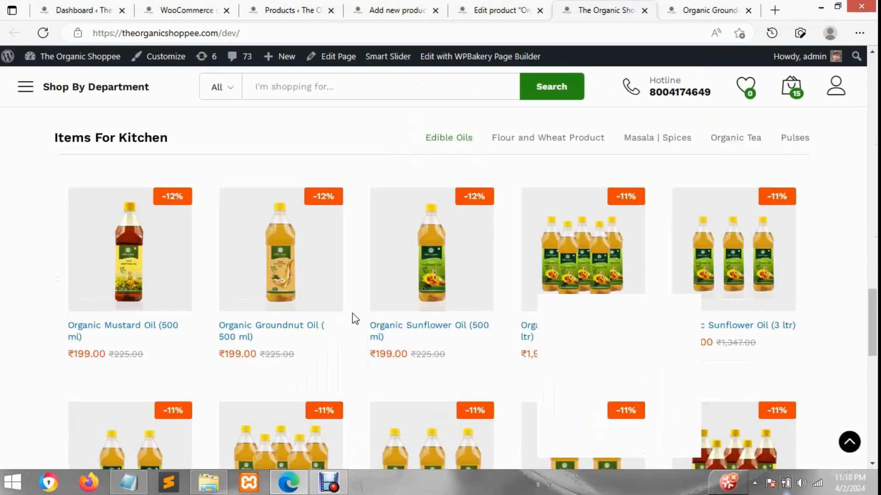
Examine the Organic Groundnut Oil (2 Ltr) product page, from title, price and short description to tags, full description and related products
{"action": "left_click", "coordinate": [709, 6]}
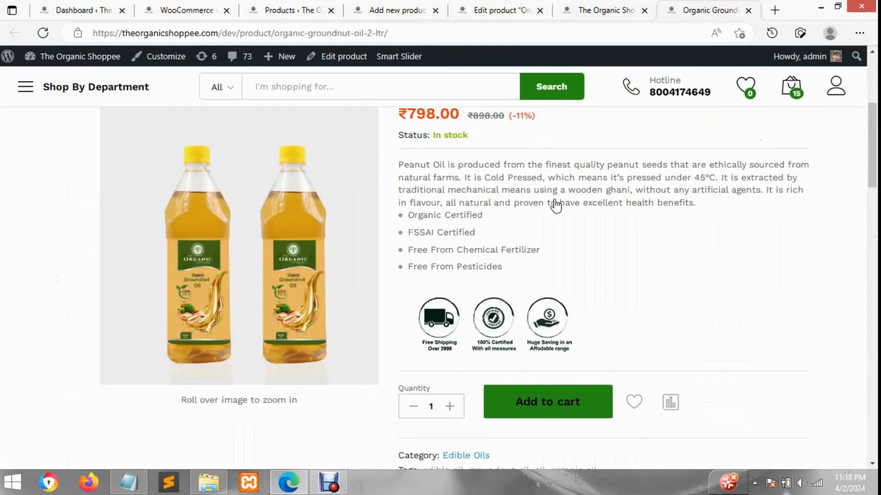
{"action": "scroll", "coordinate": [272, 289], "scroll_direction": "up", "scroll_amount": 5}
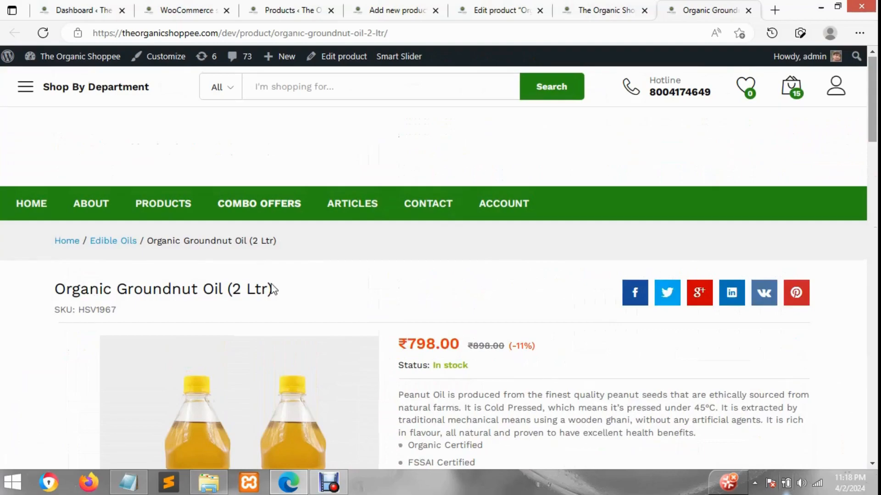
{"action": "scroll", "coordinate": [272, 289], "scroll_direction": "down", "scroll_amount": 2}
{"action": "scroll", "coordinate": [245, 276], "scroll_direction": "down", "scroll_amount": 3}
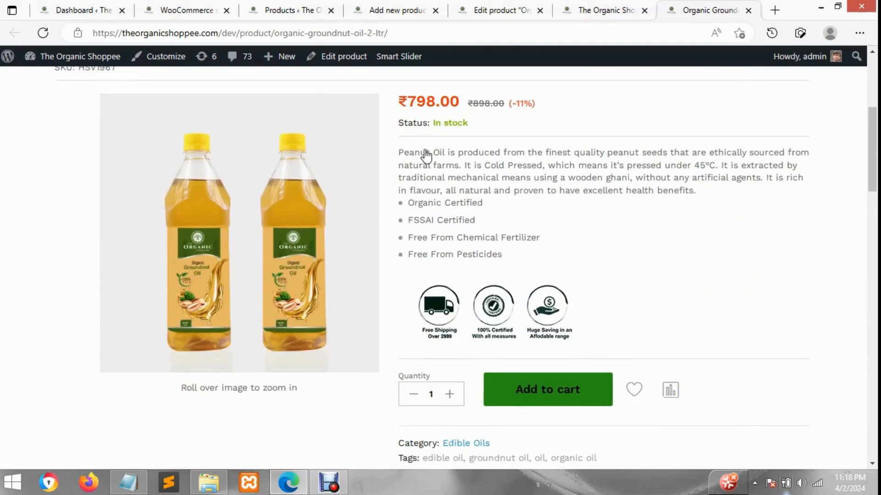
{"action": "scroll", "coordinate": [491, 152], "scroll_direction": "down", "scroll_amount": 1}
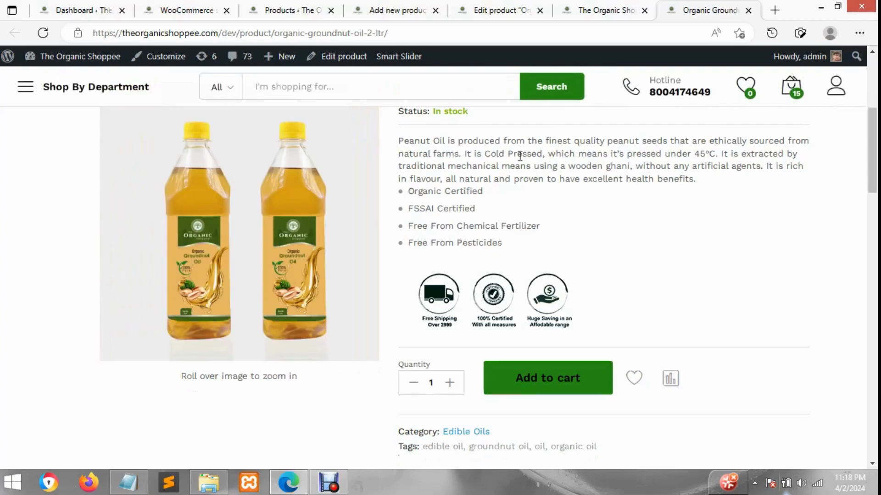
{"action": "scroll", "coordinate": [545, 193], "scroll_direction": "down", "scroll_amount": 1}
{"action": "scroll", "coordinate": [544, 193], "scroll_direction": "down", "scroll_amount": 3}
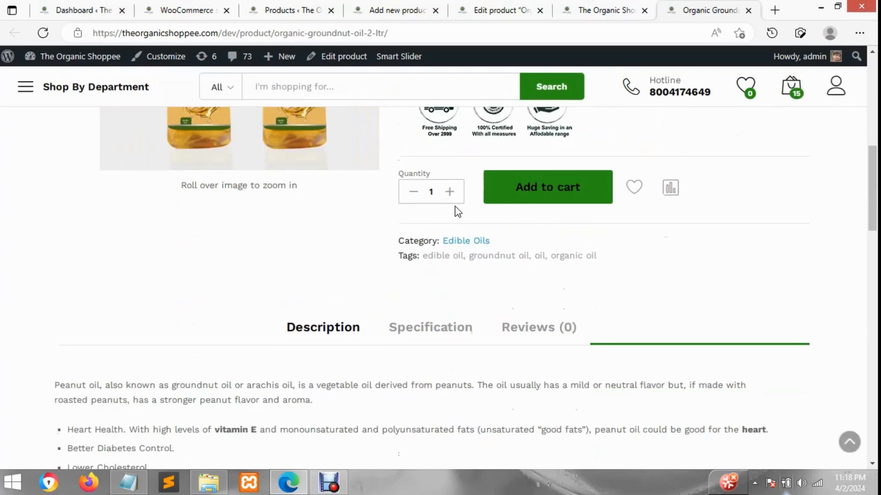
{"action": "scroll", "coordinate": [457, 210], "scroll_direction": "down", "scroll_amount": 4}
{"action": "scroll", "coordinate": [441, 224], "scroll_direction": "down", "scroll_amount": 10}
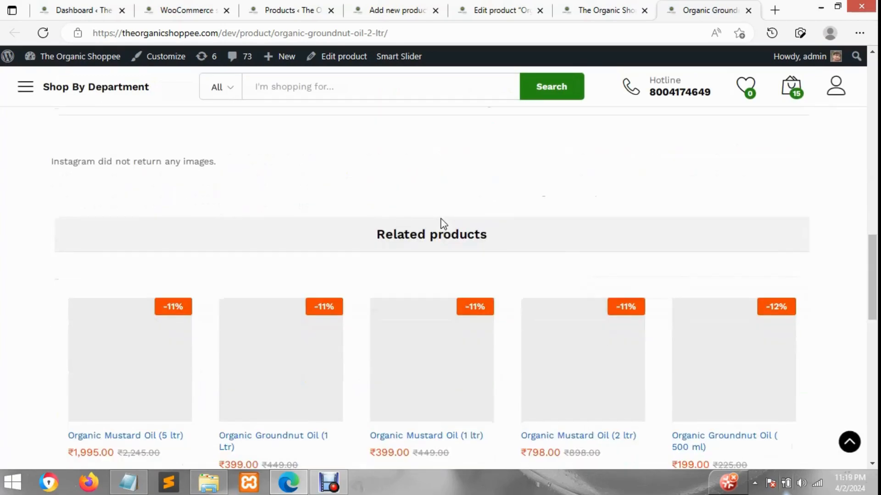
{"action": "scroll", "coordinate": [454, 230], "scroll_direction": "down", "scroll_amount": 4}
{"action": "scroll", "coordinate": [594, 232], "scroll_direction": "up", "scroll_amount": 15}
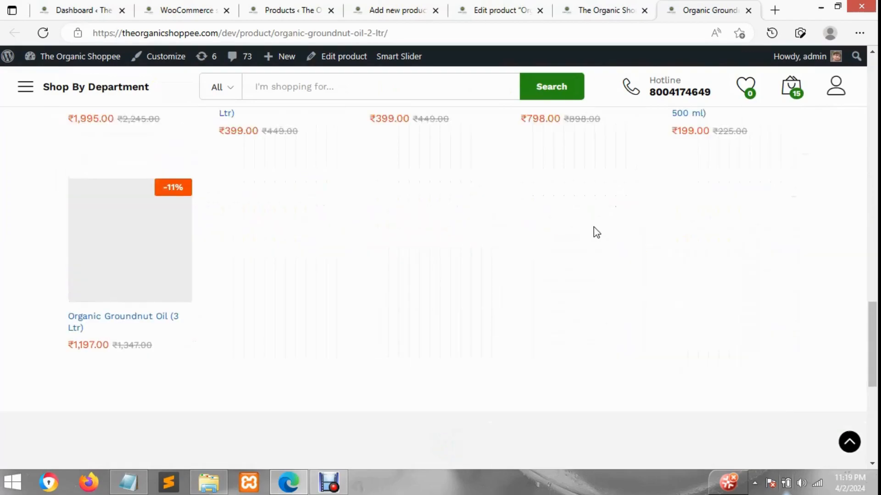
{"action": "scroll", "coordinate": [546, 214], "scroll_direction": "up", "scroll_amount": 8}
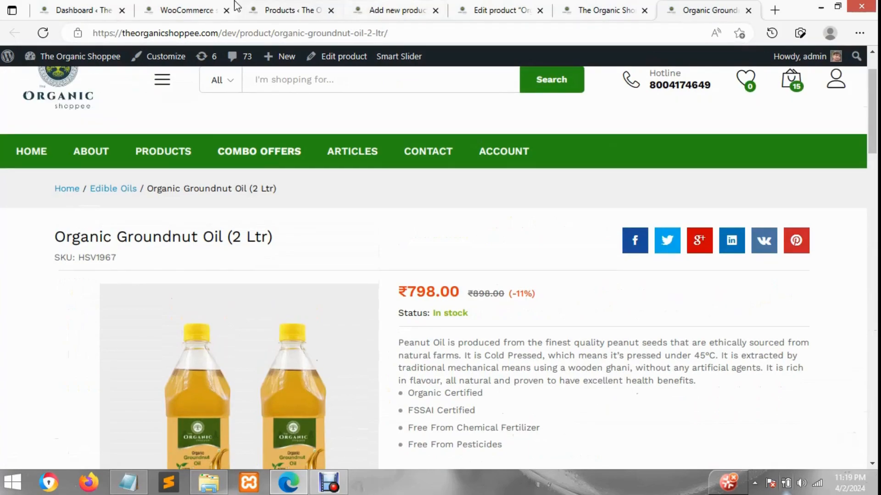
Switch to the WooCommerce shipping settings page and show the Products submenu entries
{"action": "left_click", "coordinate": [199, 6]}
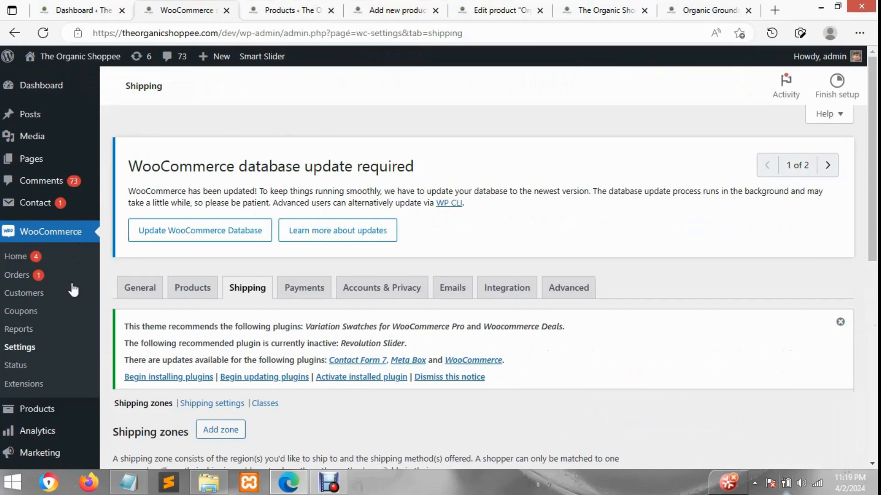
{"action": "mouse_move", "coordinate": [53, 413]}
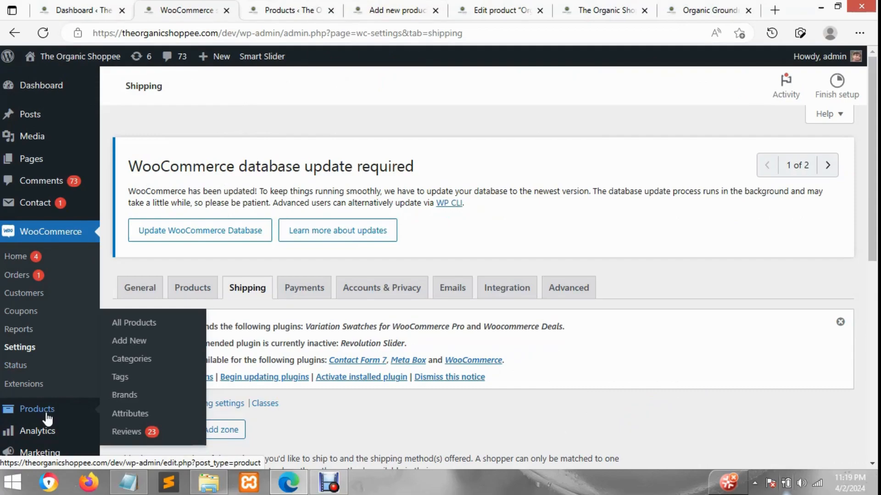
{"action": "left_click", "coordinate": [121, 395]}
Switch to the admin list of all products and review its entries with their SKU, stock, price and category columns
{"action": "left_click", "coordinate": [324, 9]}
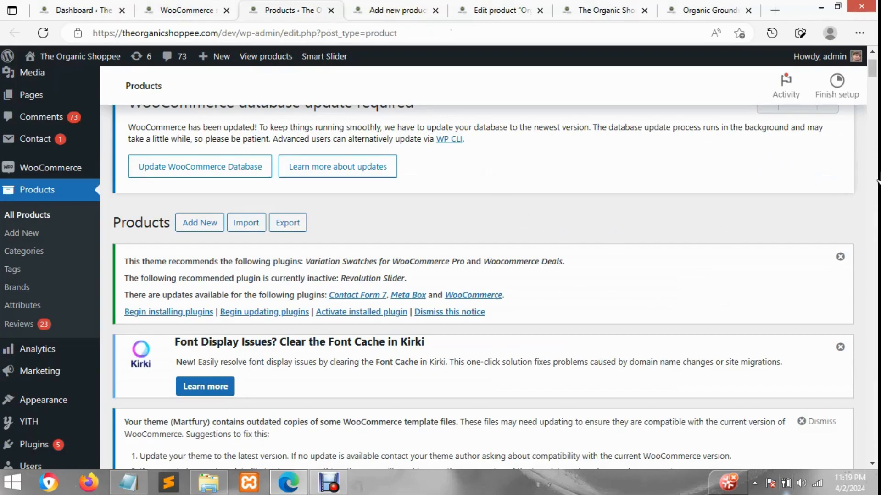
{"action": "scroll", "coordinate": [744, 329], "scroll_direction": "down", "scroll_amount": 8}
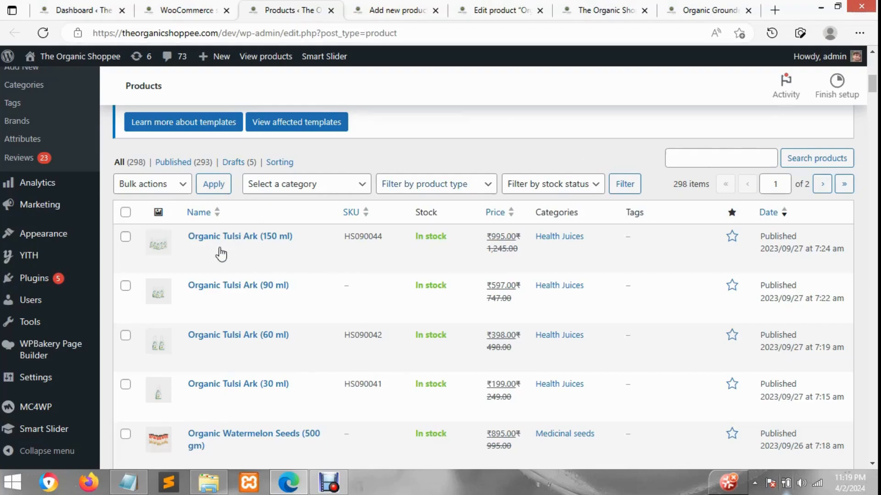
{"action": "scroll", "coordinate": [235, 332], "scroll_direction": "down", "scroll_amount": 2}
{"action": "scroll", "coordinate": [235, 337], "scroll_direction": "down", "scroll_amount": 5}
{"action": "scroll", "coordinate": [235, 338], "scroll_direction": "up", "scroll_amount": 7}
{"action": "scroll", "coordinate": [431, 124], "scroll_direction": "up", "scroll_amount": 10}
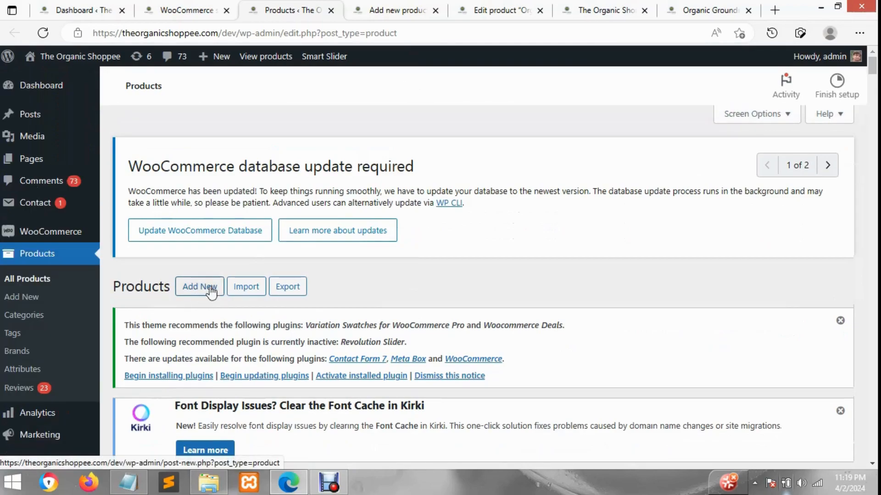
Review the blank new-product form, including its name, description, category, tag, image, gallery and product data sections
{"action": "left_click", "coordinate": [405, 13]}
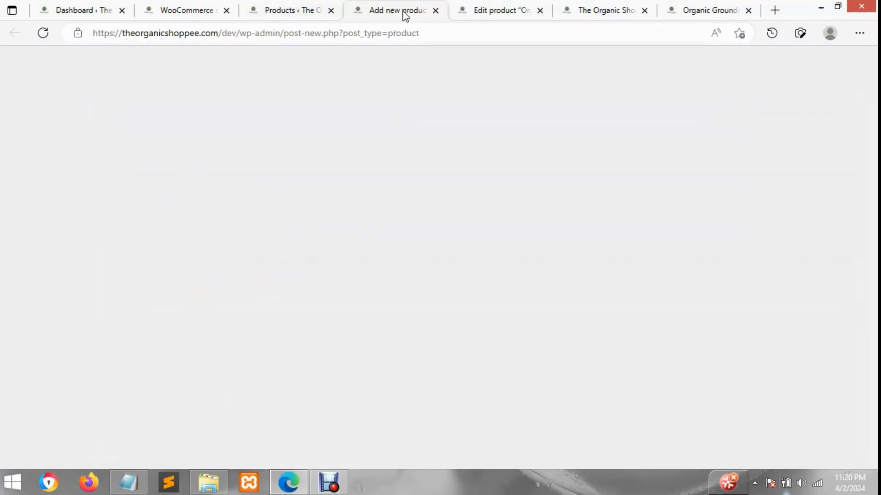
{"action": "scroll", "coordinate": [334, 338], "scroll_direction": "down", "scroll_amount": 4}
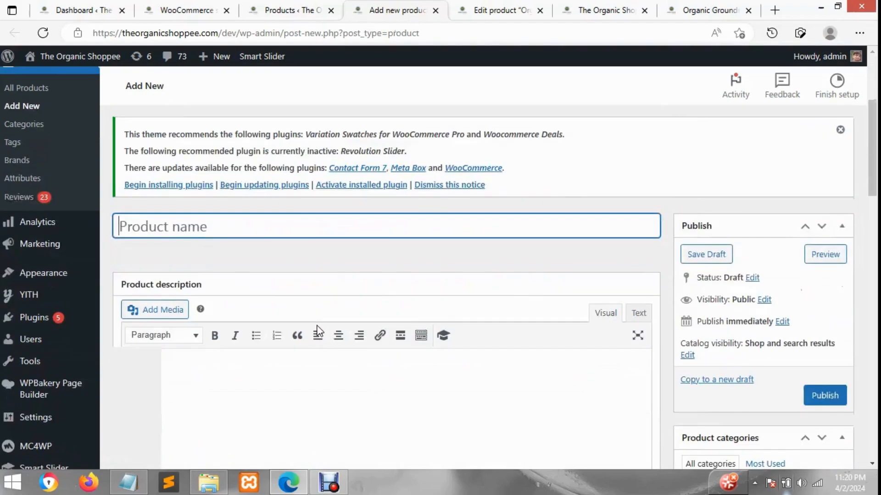
{"action": "scroll", "coordinate": [320, 330], "scroll_direction": "down", "scroll_amount": 3}
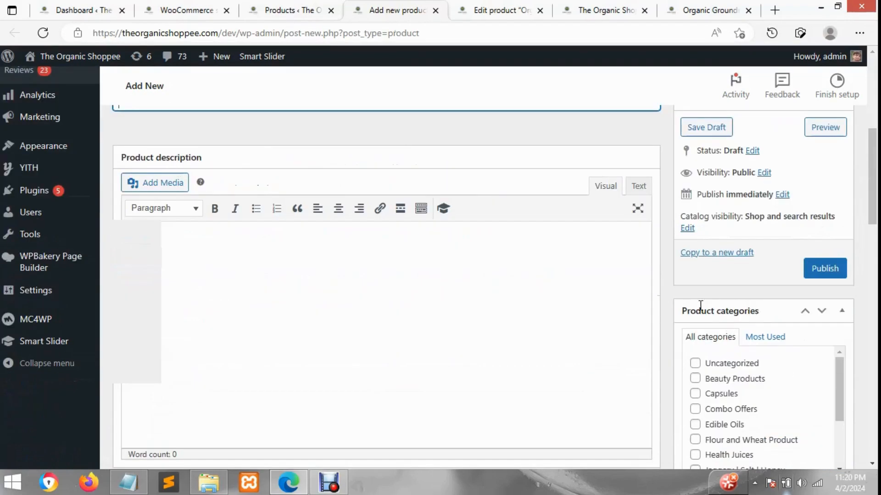
{"action": "scroll", "coordinate": [851, 290], "scroll_direction": "down", "scroll_amount": 7}
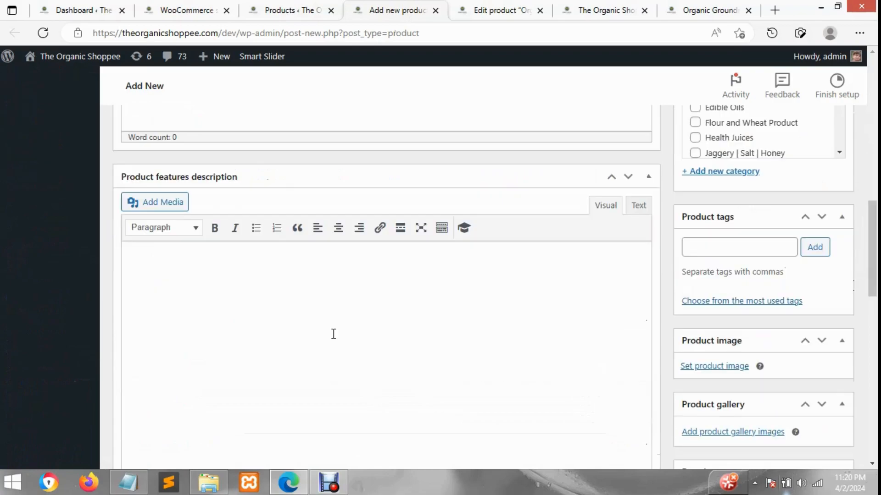
{"action": "scroll", "coordinate": [467, 310], "scroll_direction": "down", "scroll_amount": 5}
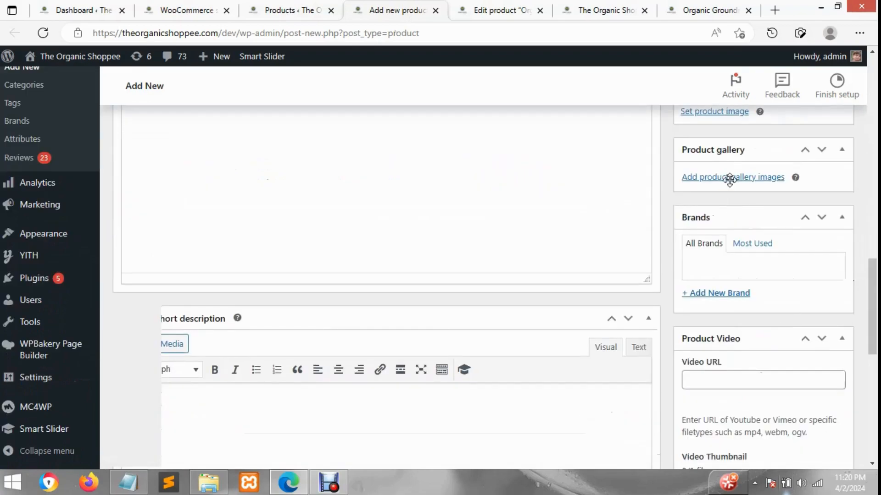
{"action": "scroll", "coordinate": [731, 337], "scroll_direction": "down", "scroll_amount": 4}
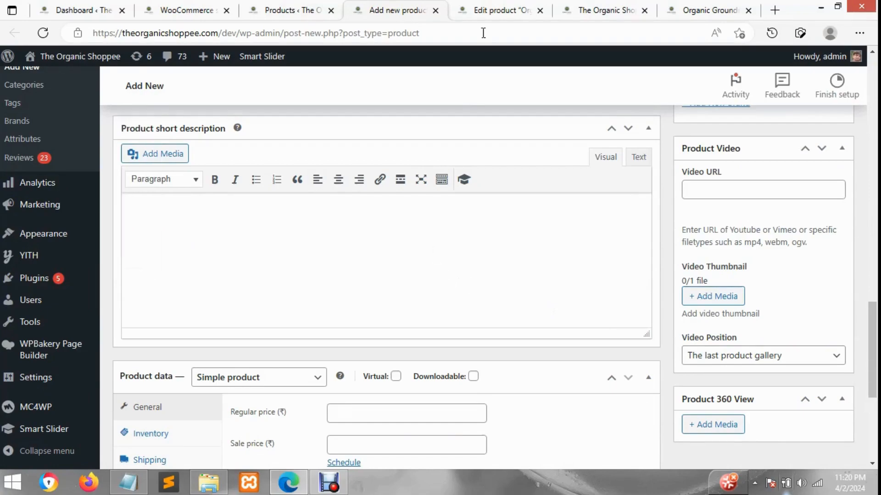
Switch to the edit page of the Organic Tulsi Ark (150 ml) product and dismiss the recommended-plugins notice
{"action": "left_click", "coordinate": [483, 8]}
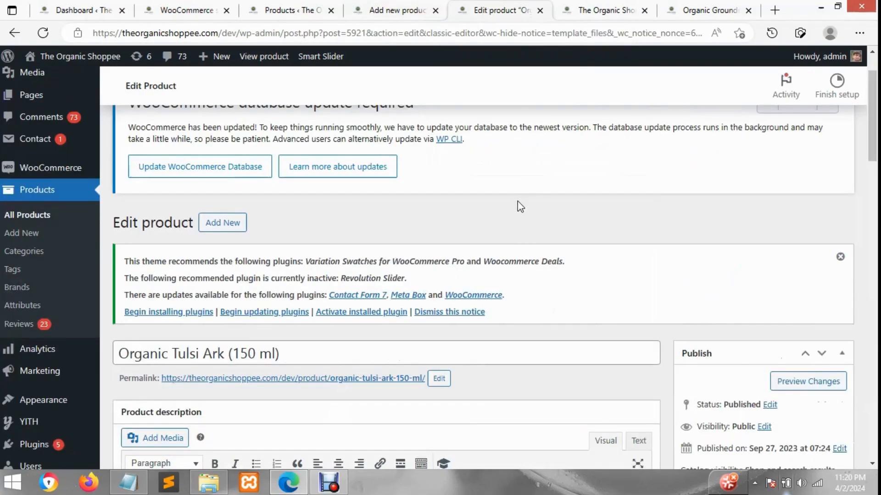
{"action": "scroll", "coordinate": [517, 202], "scroll_direction": "down", "scroll_amount": 4}
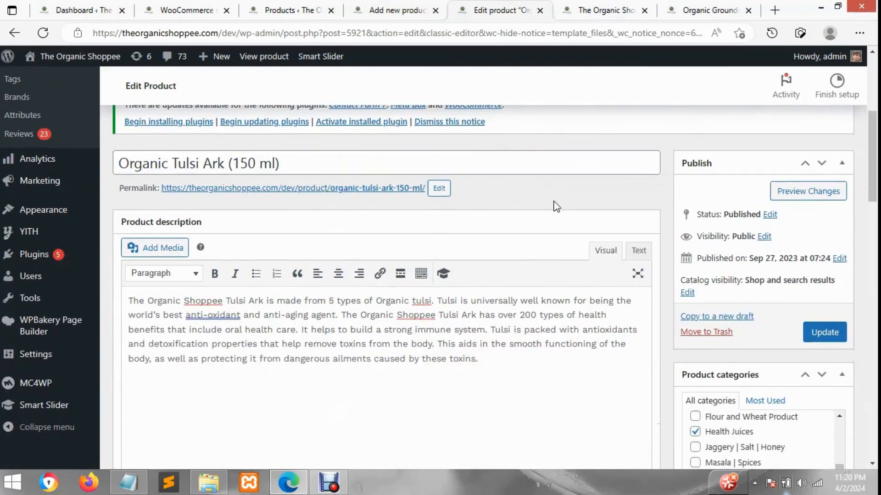
{"action": "scroll", "coordinate": [555, 205], "scroll_direction": "up", "scroll_amount": 1}
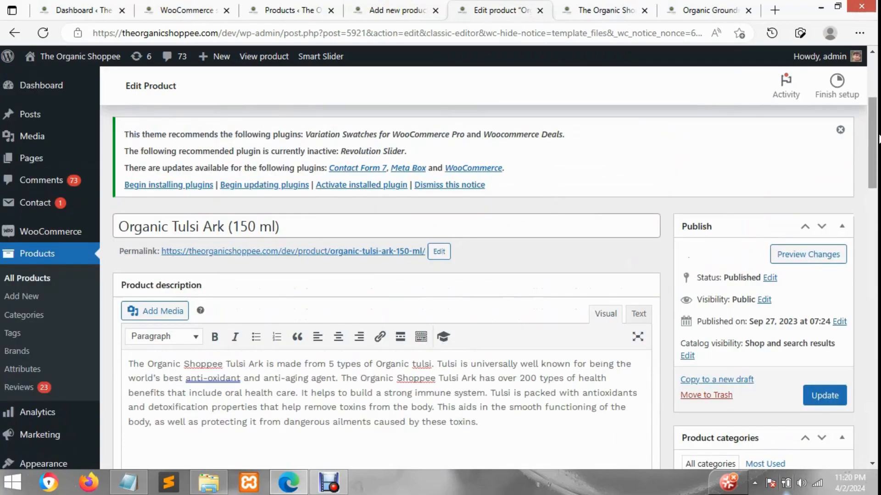
{"action": "left_click", "coordinate": [841, 130]}
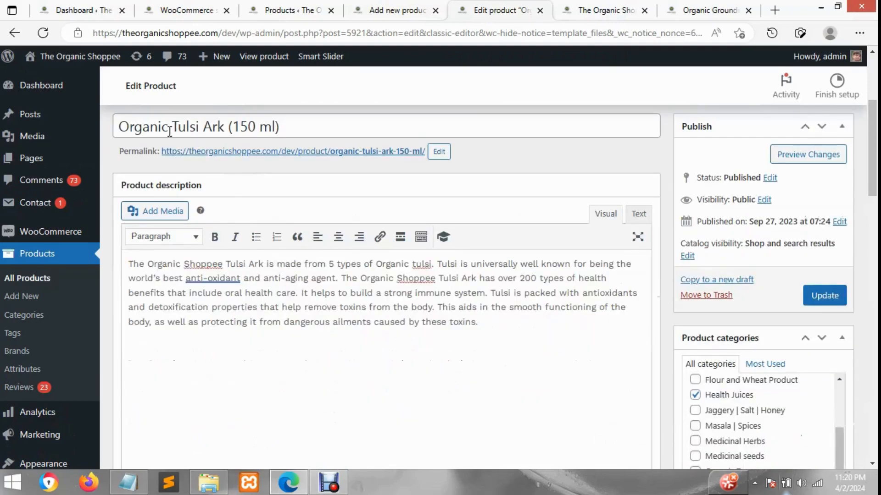
{"action": "scroll", "coordinate": [183, 142], "scroll_direction": "up", "scroll_amount": 1}
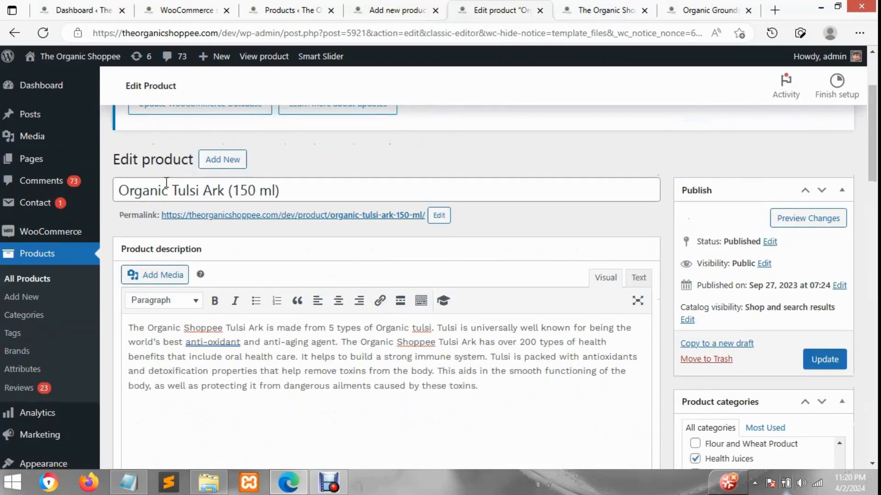
Highlight the full product name in the title field, then clear the selection without editing it
{"action": "double_click", "coordinate": [143, 190]}
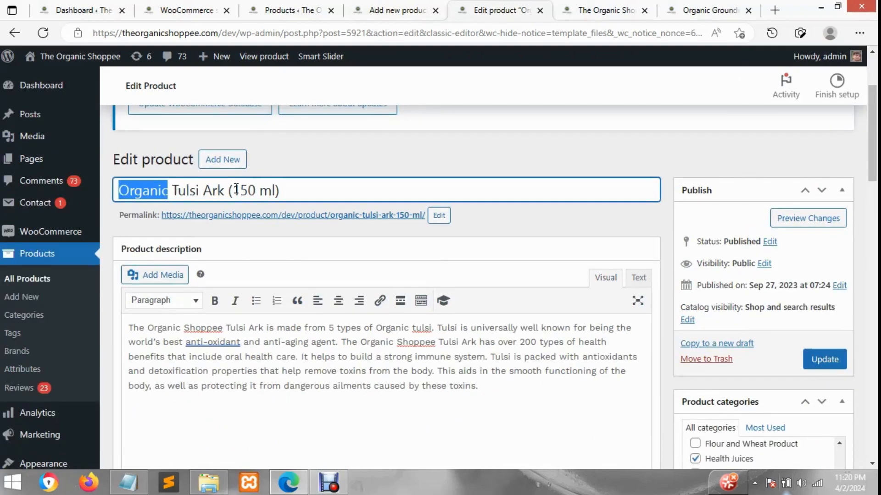
{"action": "key", "text": "ctrl+a"}
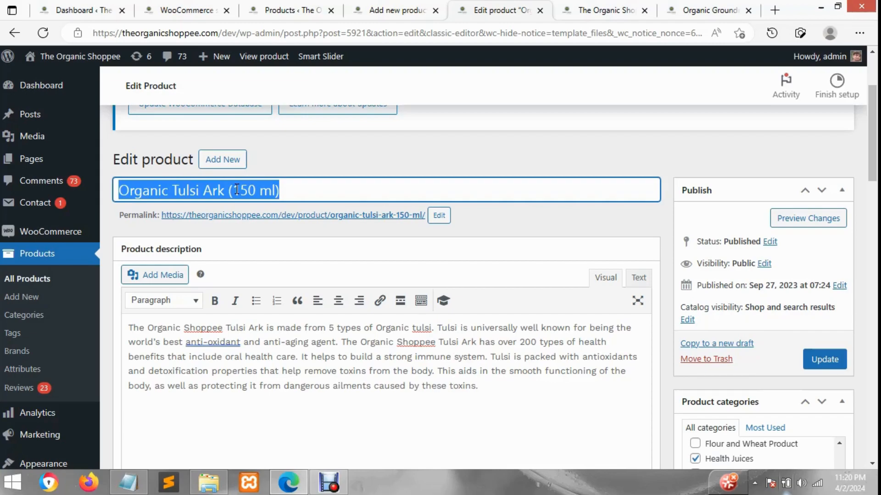
{"action": "left_click", "coordinate": [296, 188]}
{"action": "key", "text": "Left"}
{"action": "key", "text": "Left"}
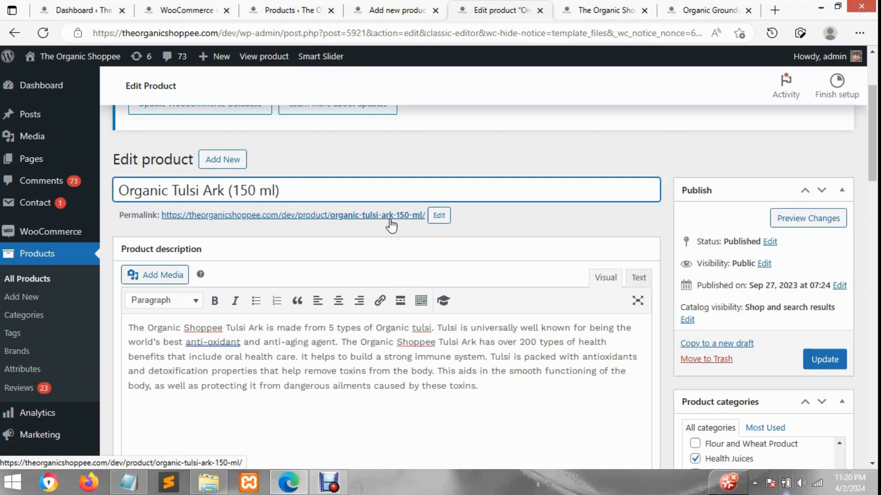
Open the product's permalink slug for editing and highlight its text
{"action": "left_click", "coordinate": [439, 216]}
{"action": "left_click_drag", "start_coordinate": [344, 217], "coordinate": [426, 217]}
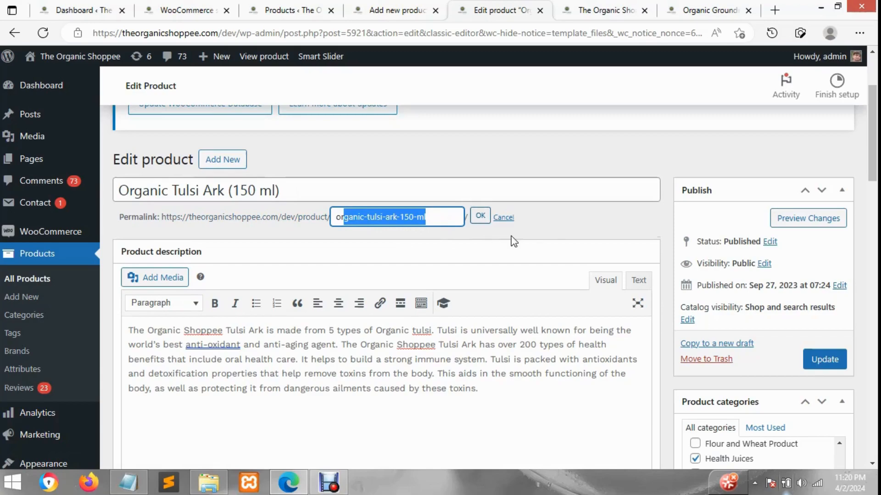
{"action": "left_click", "coordinate": [548, 231]}
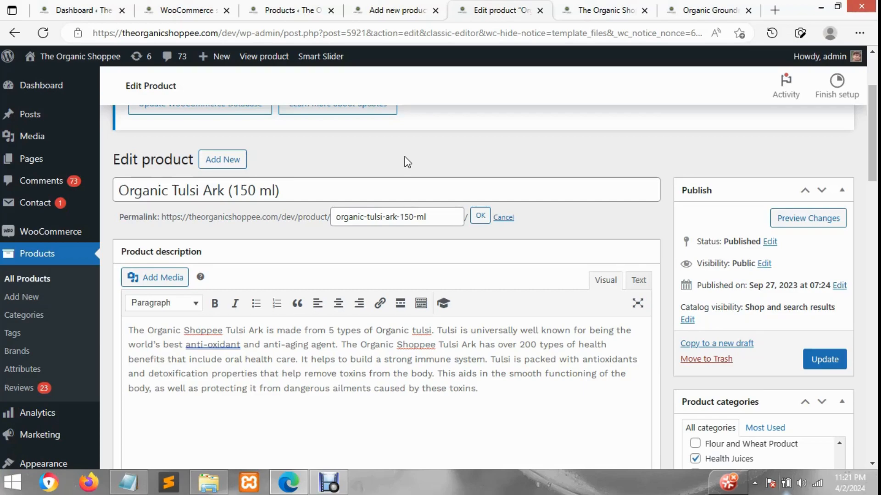
Switch to the Organic Groundnut Oil (2 Ltr) storefront page and highlight the start of its short description, then clear the selection
{"action": "scroll", "coordinate": [403, 192], "scroll_direction": "down", "scroll_amount": 3}
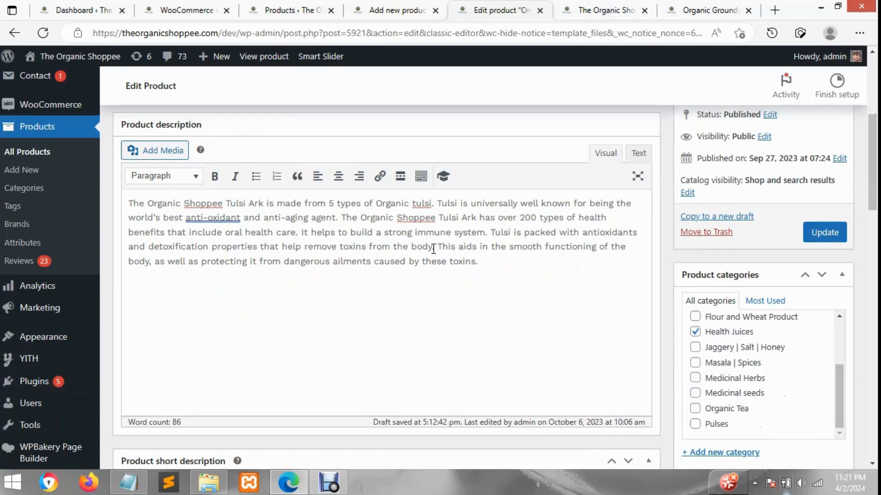
{"action": "left_click", "coordinate": [711, 7]}
{"action": "scroll", "coordinate": [727, 316], "scroll_direction": "down", "scroll_amount": 4}
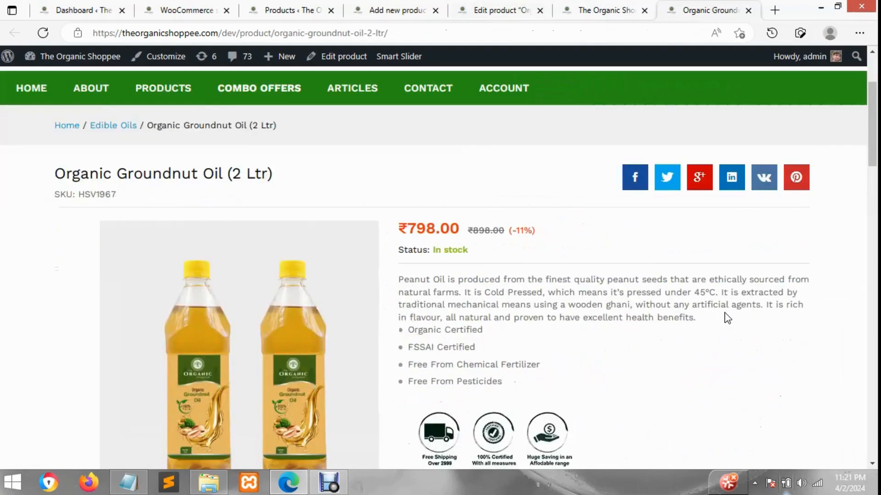
{"action": "scroll", "coordinate": [726, 317], "scroll_direction": "down", "scroll_amount": 6}
{"action": "scroll", "coordinate": [725, 317], "scroll_direction": "up", "scroll_amount": 5}
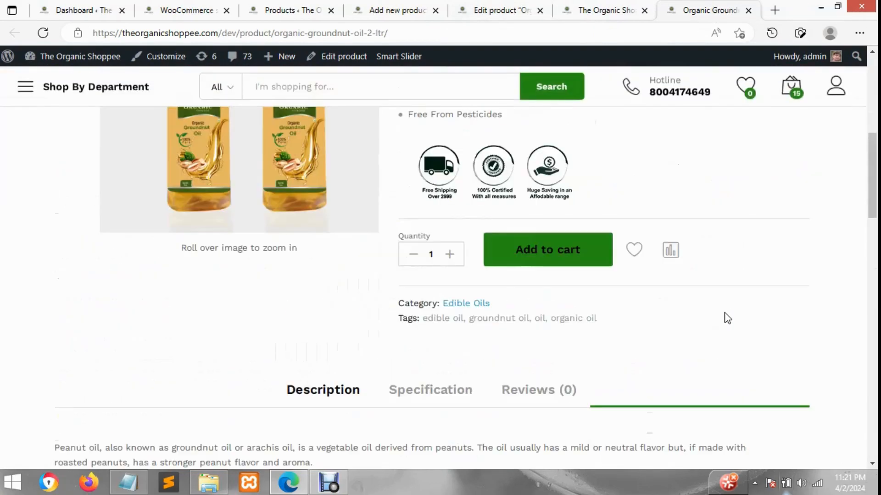
{"action": "scroll", "coordinate": [505, 202], "scroll_direction": "up", "scroll_amount": 1}
{"action": "left_click_drag", "start_coordinate": [401, 146], "coordinate": [434, 152]}
{"action": "scroll", "coordinate": [480, 179], "scroll_direction": "up", "scroll_amount": 1}
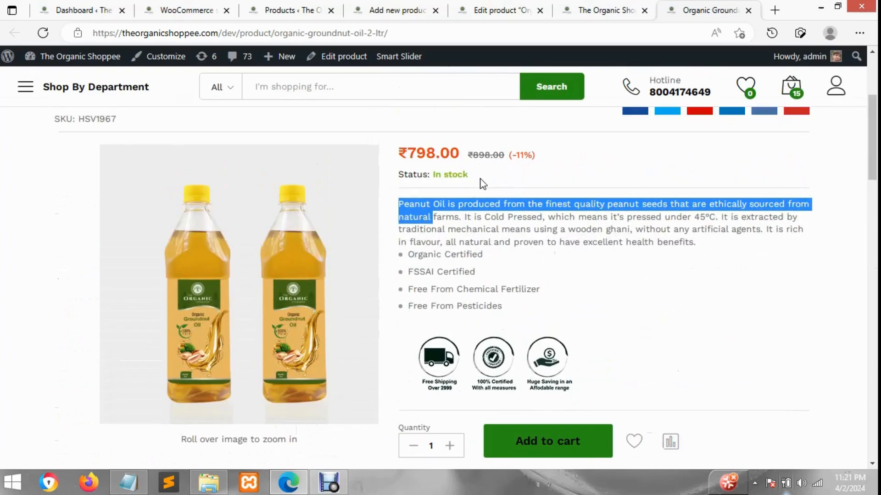
{"action": "left_click", "coordinate": [521, 240]}
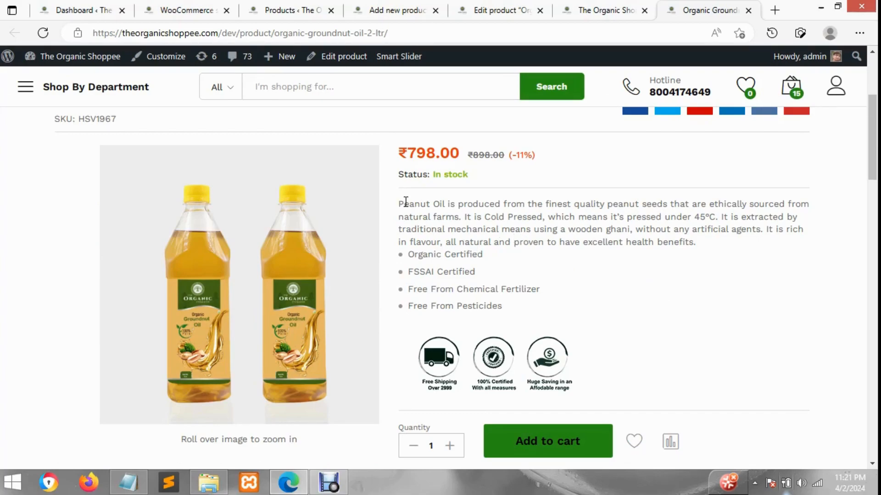
Highlight the opening line of the short description again, clear it, and compare it with the Description section below
{"action": "left_click_drag", "start_coordinate": [417, 204], "coordinate": [438, 221]}
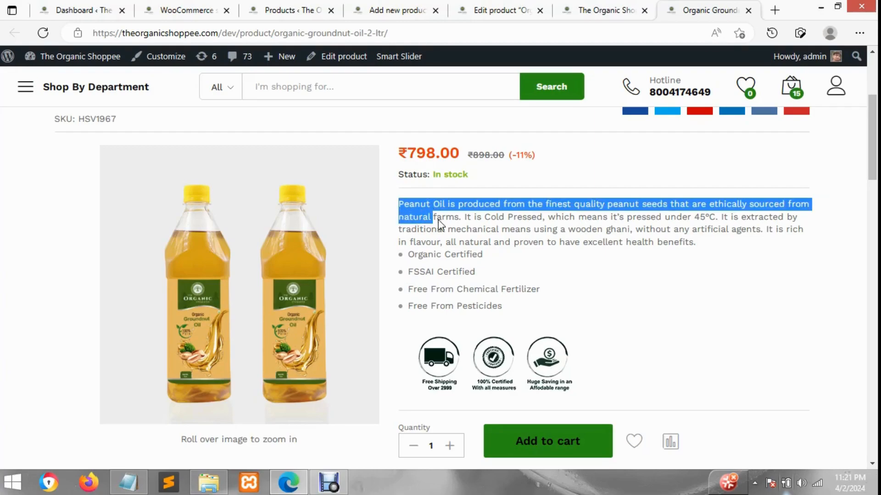
{"action": "left_click", "coordinate": [489, 229]}
{"action": "scroll", "coordinate": [489, 228], "scroll_direction": "down", "scroll_amount": 4}
{"action": "scroll", "coordinate": [484, 271], "scroll_direction": "down", "scroll_amount": 3}
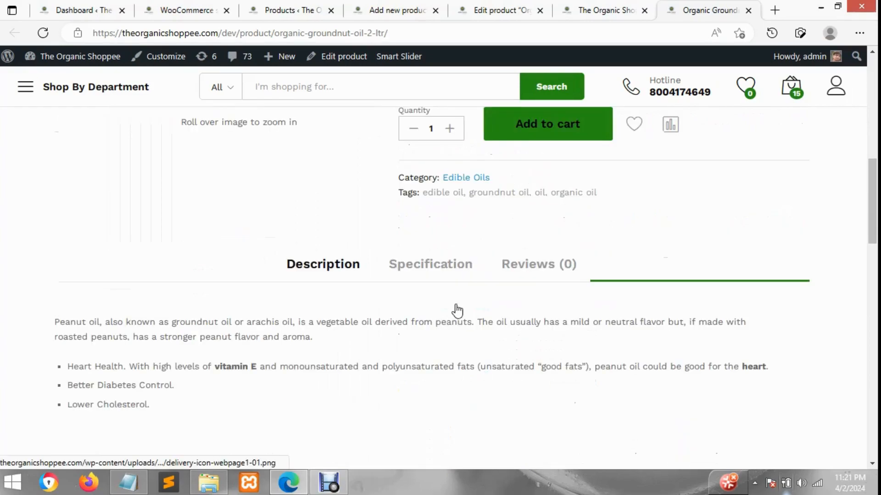
{"action": "scroll", "coordinate": [696, 307], "scroll_direction": "up", "scroll_amount": 4}
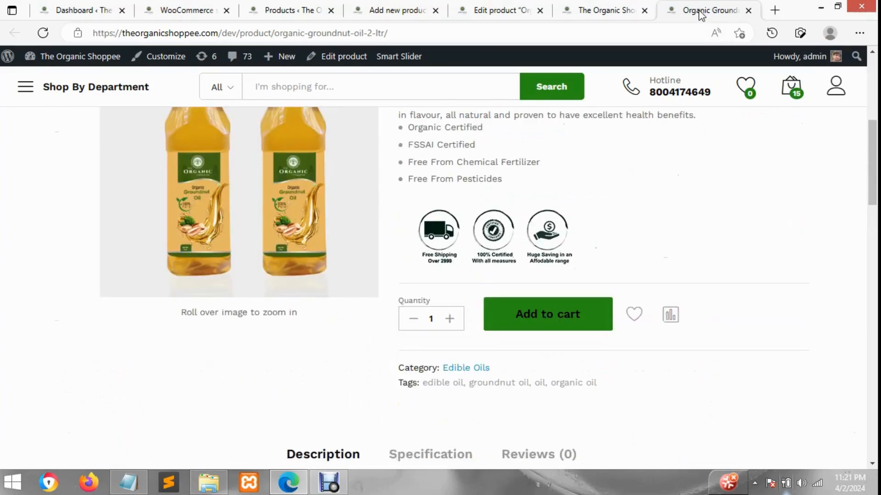
{"action": "scroll", "coordinate": [613, 243], "scroll_direction": "up", "scroll_amount": 3}
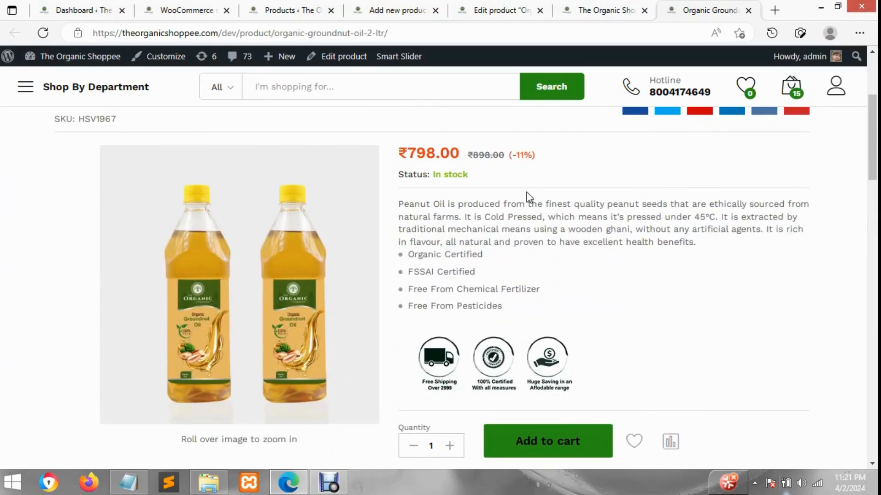
Return to the Organic Tulsi Ark (150 ml) edit page and review its product description and short description editors
{"action": "left_click", "coordinate": [616, 5]}
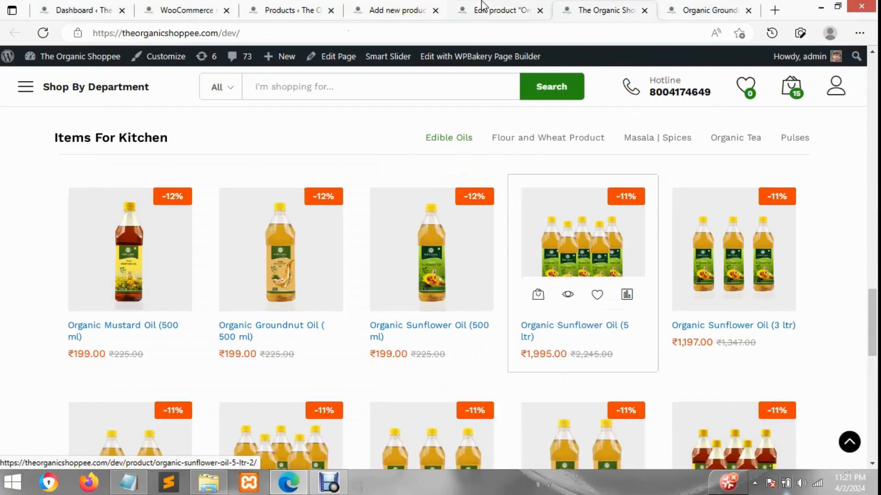
{"action": "left_click", "coordinate": [481, 7]}
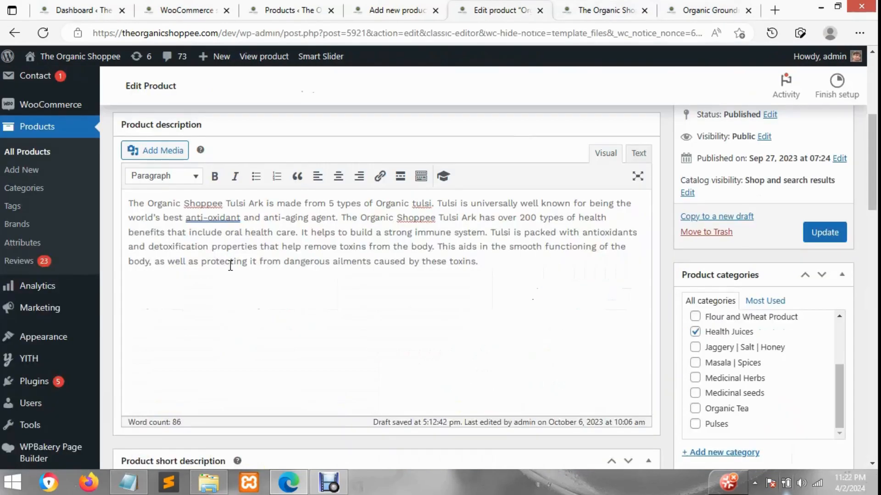
{"action": "scroll", "coordinate": [353, 220], "scroll_direction": "down", "scroll_amount": 3}
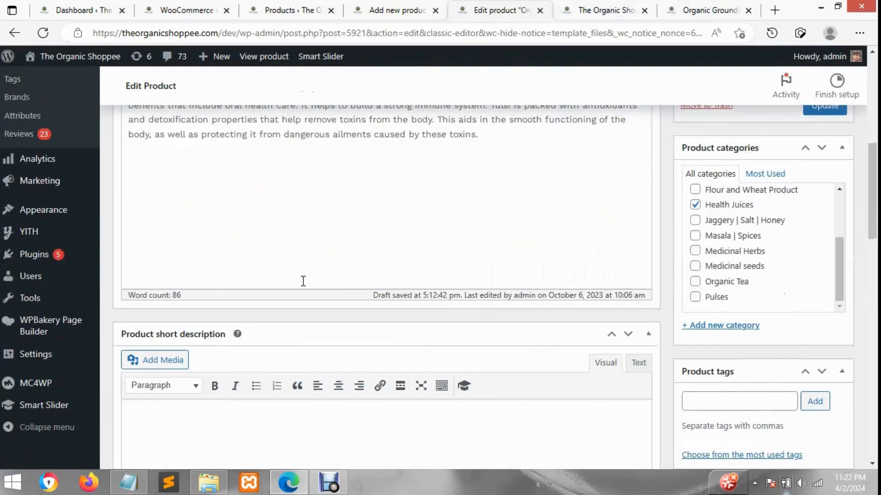
{"action": "scroll", "coordinate": [317, 262], "scroll_direction": "down", "scroll_amount": 2}
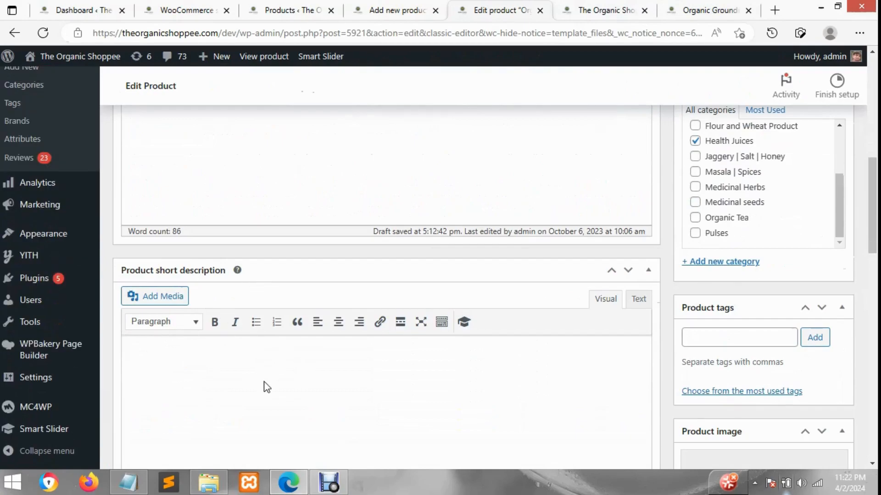
{"action": "scroll", "coordinate": [266, 386], "scroll_direction": "up", "scroll_amount": 3}
On the Organic Groundnut Oil (2 Ltr) page, highlight the short description with its bullet points and view the full Description section
{"action": "left_click", "coordinate": [710, 9]}
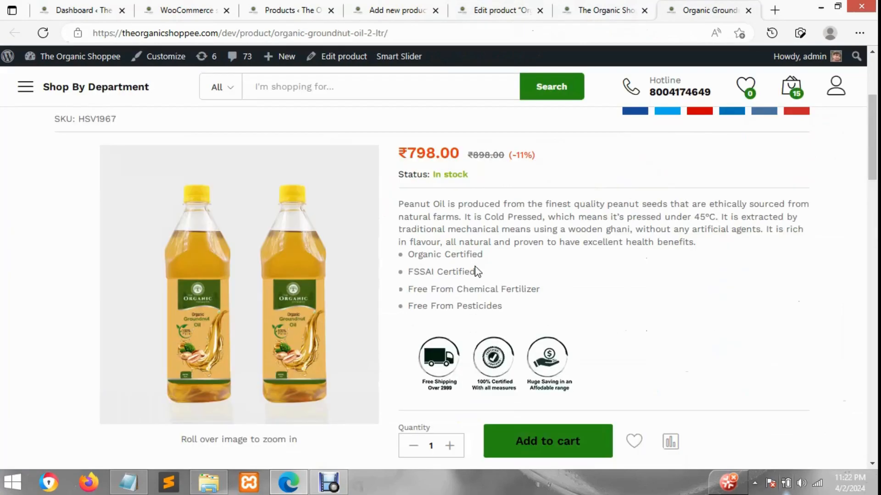
{"action": "left_click_drag", "start_coordinate": [532, 297], "coordinate": [404, 204]}
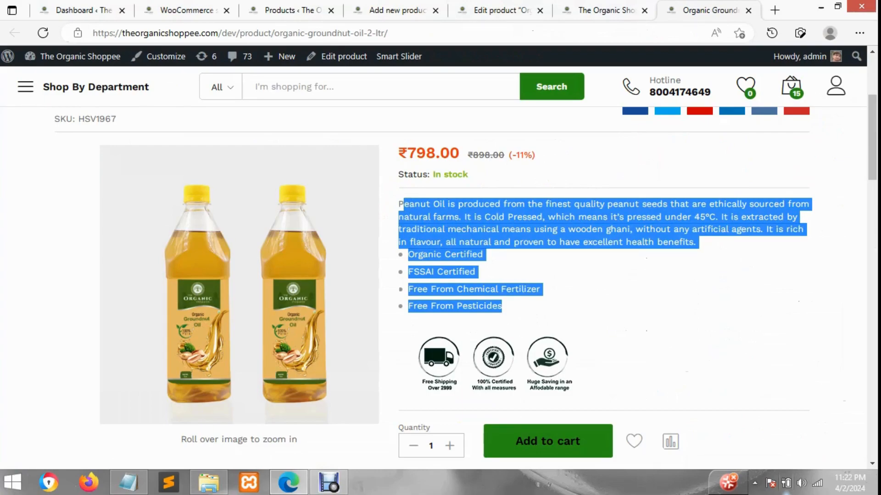
{"action": "scroll", "coordinate": [321, 410], "scroll_direction": "down", "scroll_amount": 5}
{"action": "scroll", "coordinate": [262, 409], "scroll_direction": "down", "scroll_amount": 3}
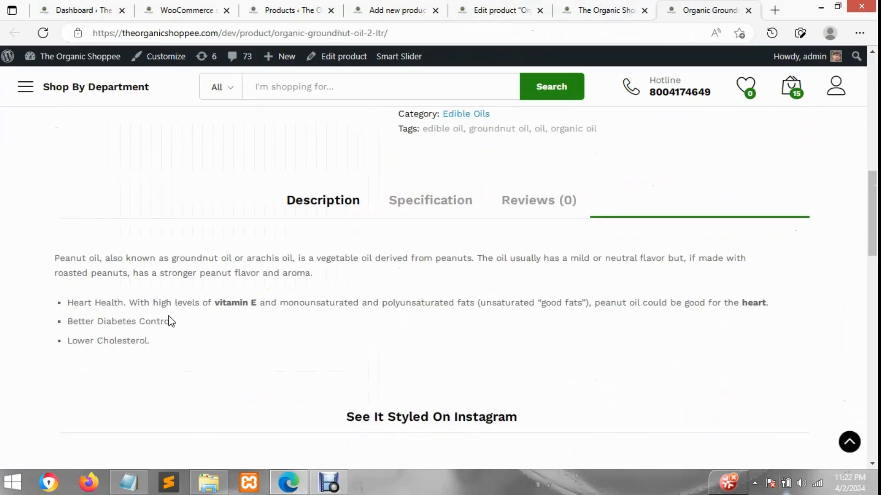
Go back to the Organic Tulsi Ark (150 ml) edit page, highlight the full product description text, and clear the selection
{"action": "left_click", "coordinate": [586, 6]}
{"action": "left_click", "coordinate": [504, 9]}
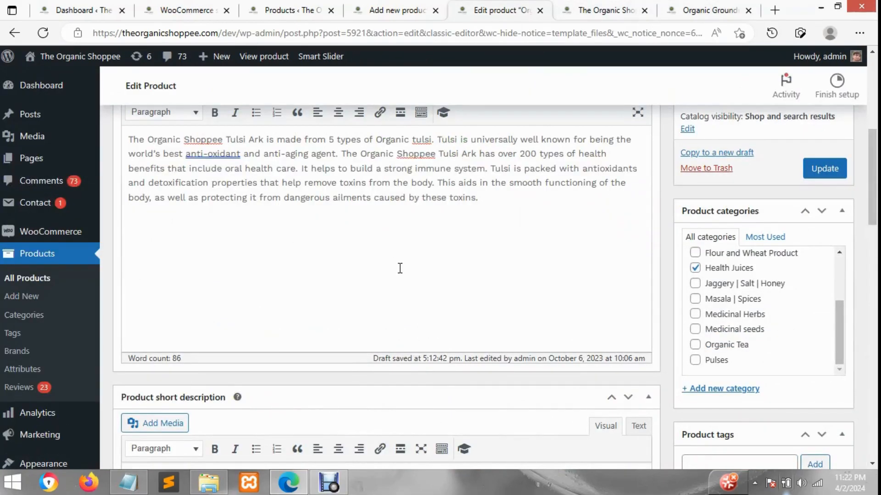
{"action": "scroll", "coordinate": [400, 268], "scroll_direction": "up", "scroll_amount": 3}
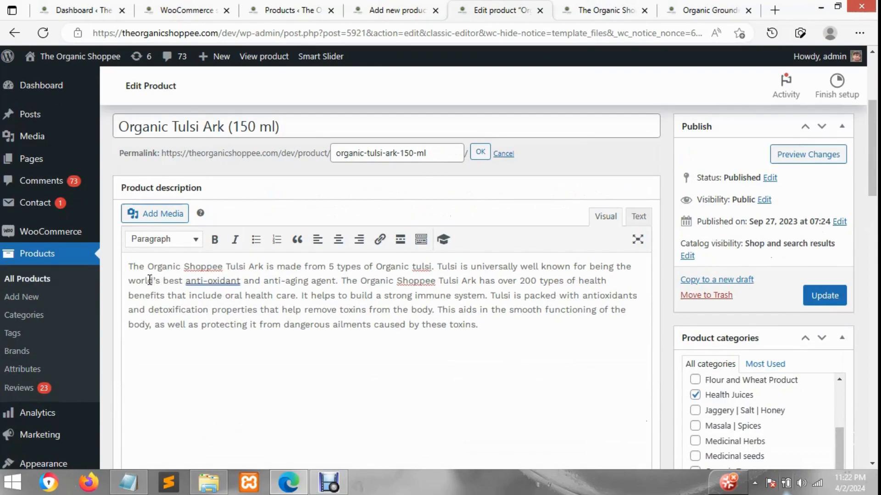
{"action": "left_click_drag", "start_coordinate": [128, 266], "coordinate": [505, 323]}
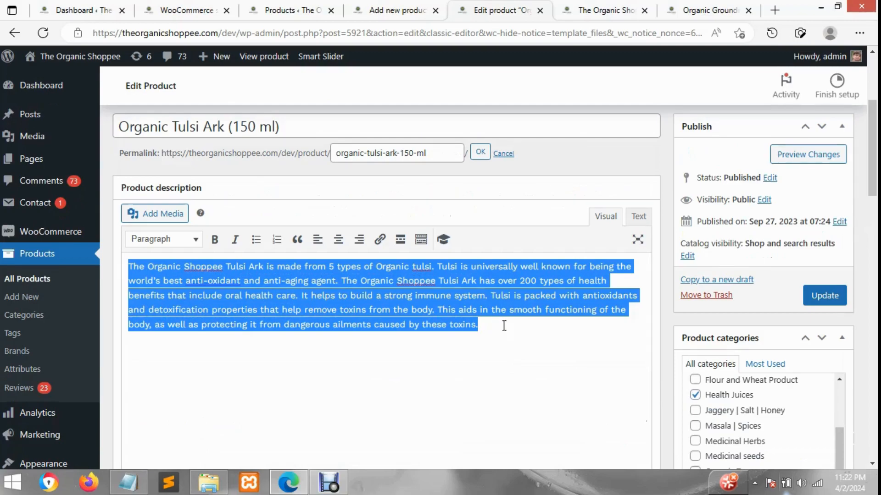
{"action": "scroll", "coordinate": [504, 324], "scroll_direction": "down", "scroll_amount": 3}
{"action": "left_click", "coordinate": [494, 206]}
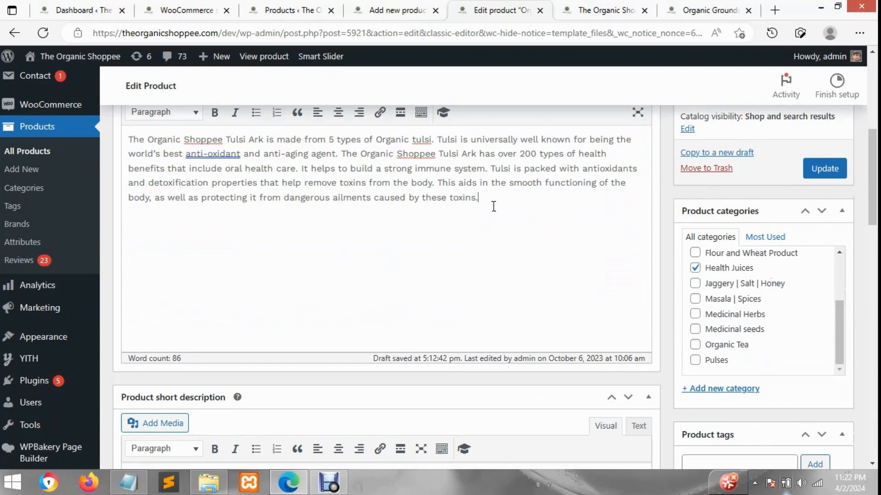
View the product short description's source in Text mode, then return its editor to Visual mode
{"action": "scroll", "coordinate": [494, 206], "scroll_direction": "down", "scroll_amount": 1}
{"action": "scroll", "coordinate": [494, 206], "scroll_direction": "up", "scroll_amount": 1}
{"action": "scroll", "coordinate": [413, 222], "scroll_direction": "down", "scroll_amount": 5}
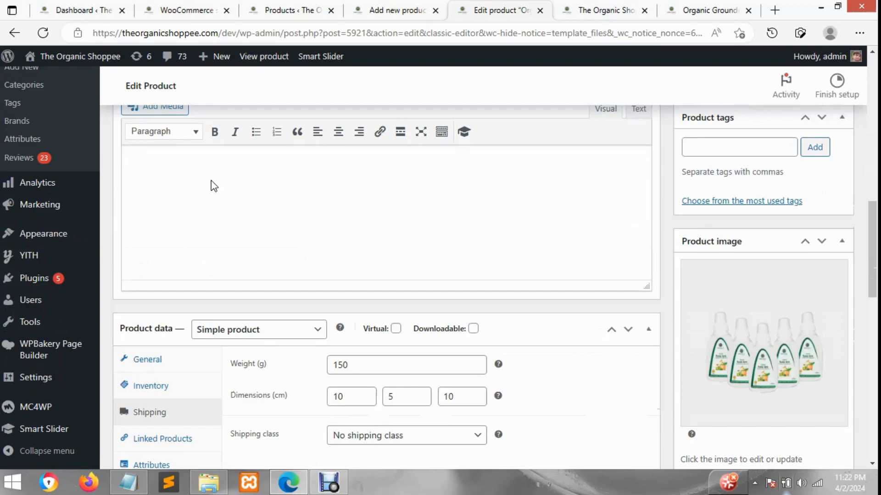
{"action": "left_click", "coordinate": [638, 112]}
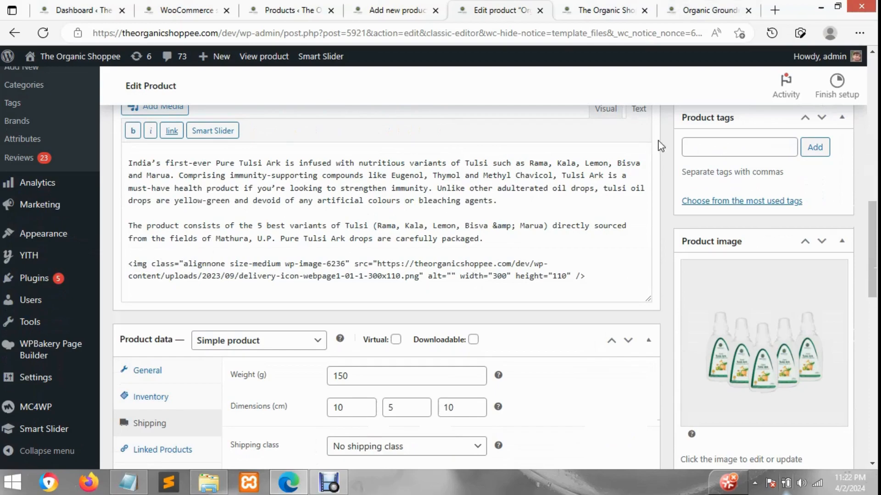
{"action": "left_click", "coordinate": [605, 109]}
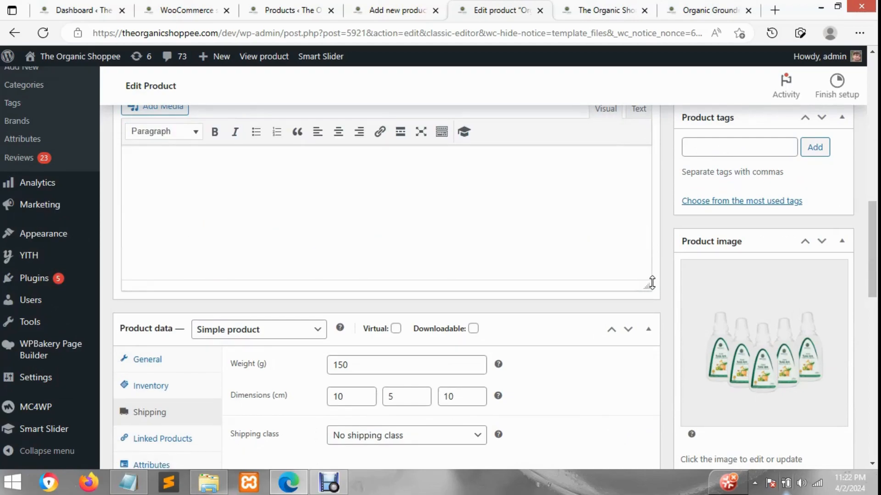
Examine the short description's paragraphs and service icon image in the visual editor
{"action": "left_click_drag", "start_coordinate": [651, 289], "coordinate": [653, 304]}
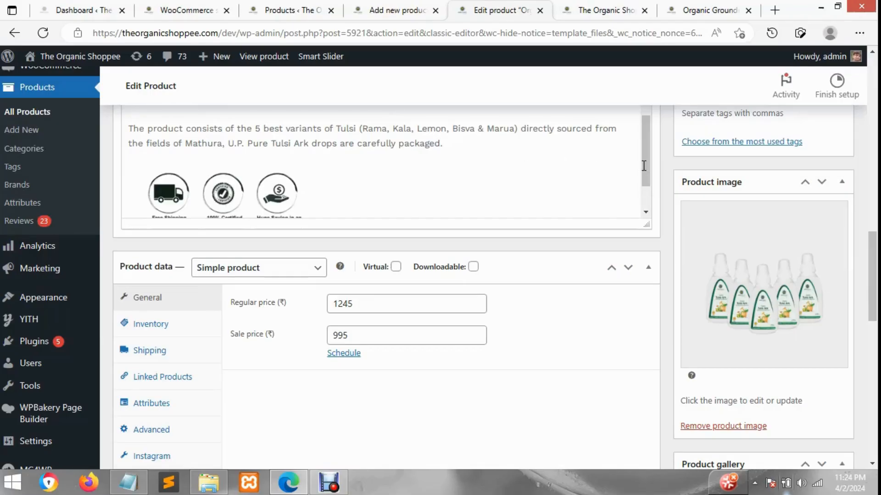
{"action": "scroll", "coordinate": [597, 167], "scroll_direction": "up", "scroll_amount": 1}
{"action": "scroll", "coordinate": [642, 201], "scroll_direction": "up", "scroll_amount": 2}
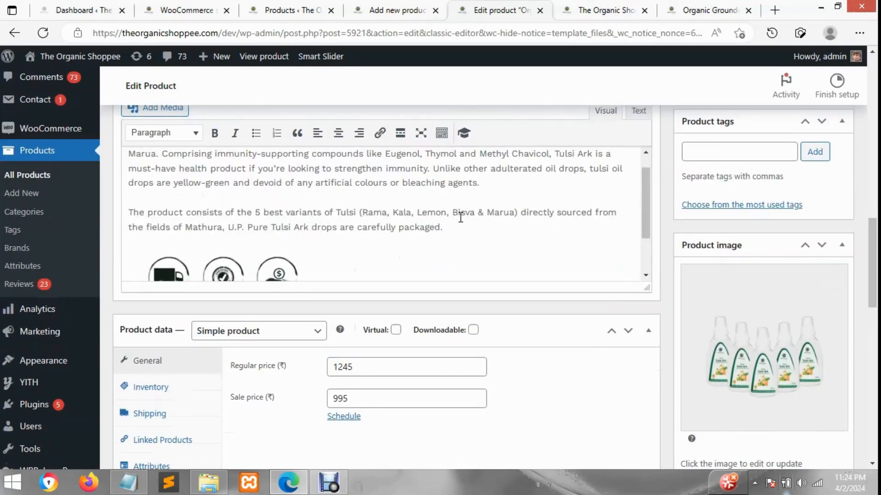
{"action": "scroll", "coordinate": [393, 220], "scroll_direction": "down", "scroll_amount": 1}
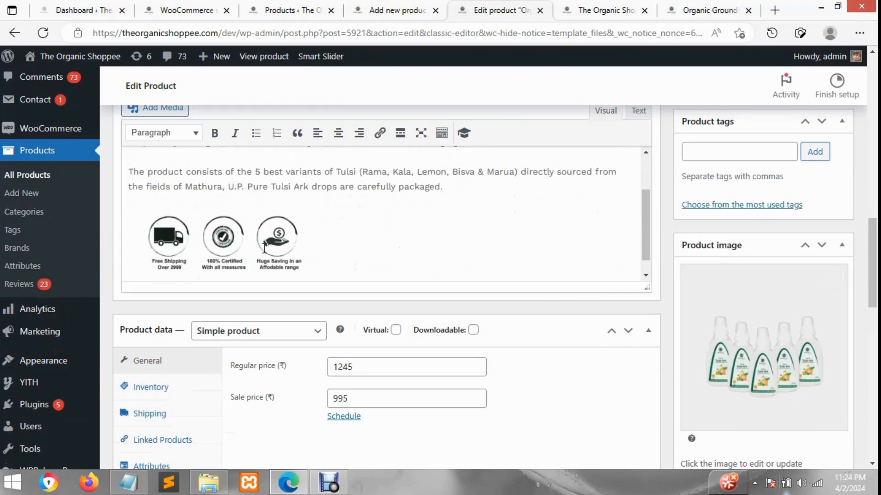
{"action": "scroll", "coordinate": [459, 228], "scroll_direction": "up", "scroll_amount": 1}
Move the Organic Groundnut Oil (2 Ltr) browser tab next to the product edit tab and view its short description
{"action": "left_click", "coordinate": [608, 9]}
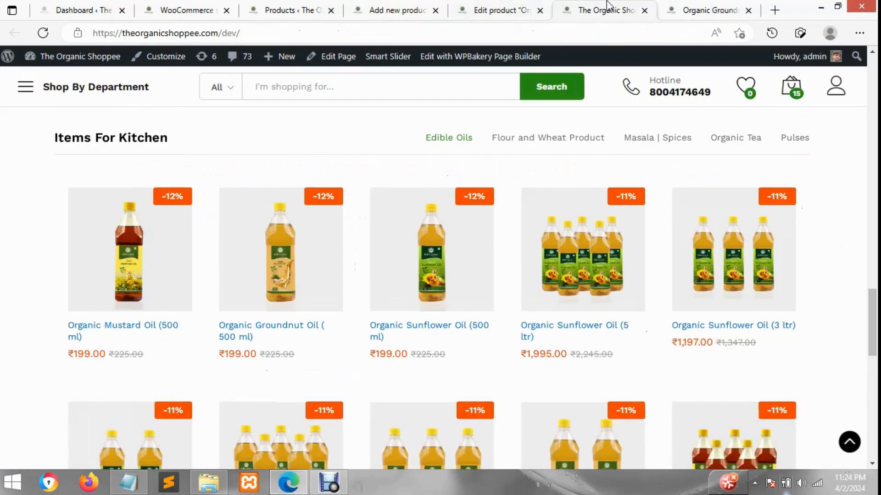
{"action": "left_click", "coordinate": [678, 7]}
{"action": "left_click_drag", "start_coordinate": [678, 6], "coordinate": [596, 9]}
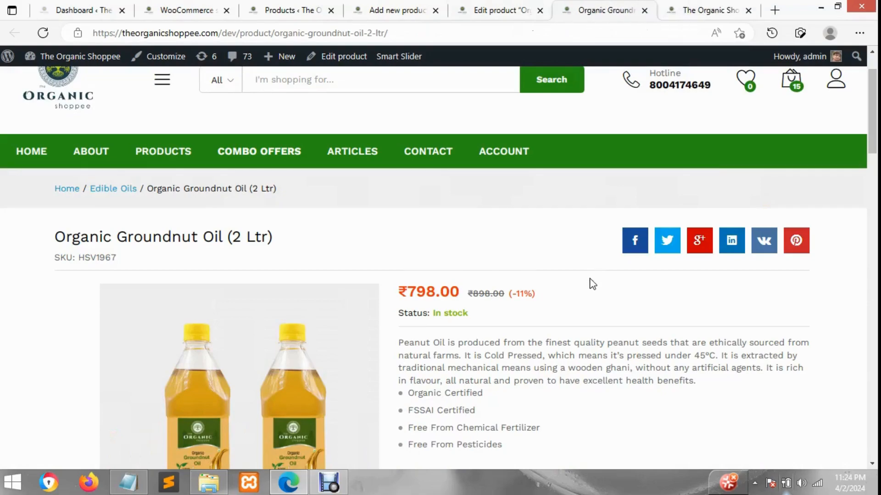
{"action": "scroll", "coordinate": [591, 288], "scroll_direction": "down", "scroll_amount": 2}
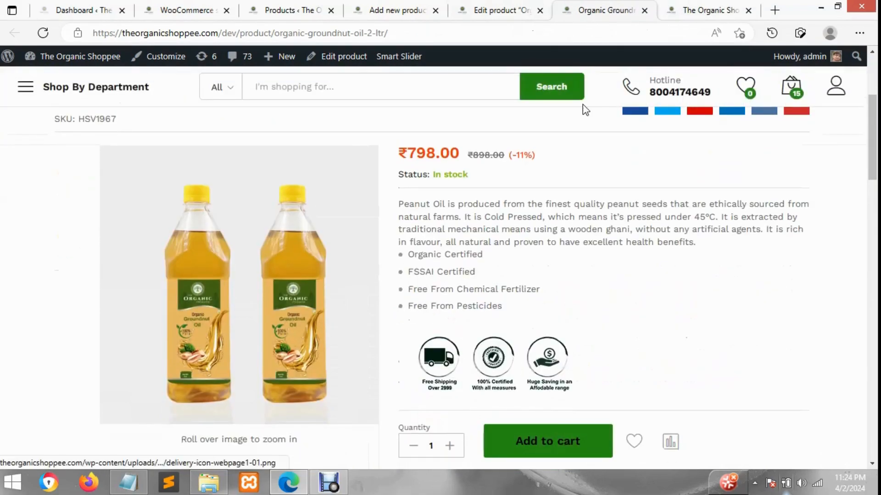
Compare the Tulsi Ark short description in the editor with the short description on the Groundnut Oil storefront page
{"action": "left_click", "coordinate": [504, 9]}
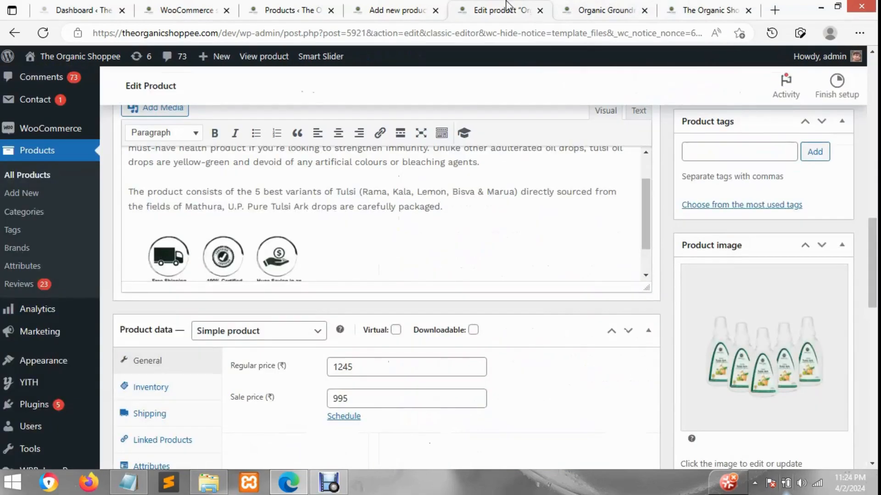
{"action": "scroll", "coordinate": [509, 243], "scroll_direction": "up", "scroll_amount": 2}
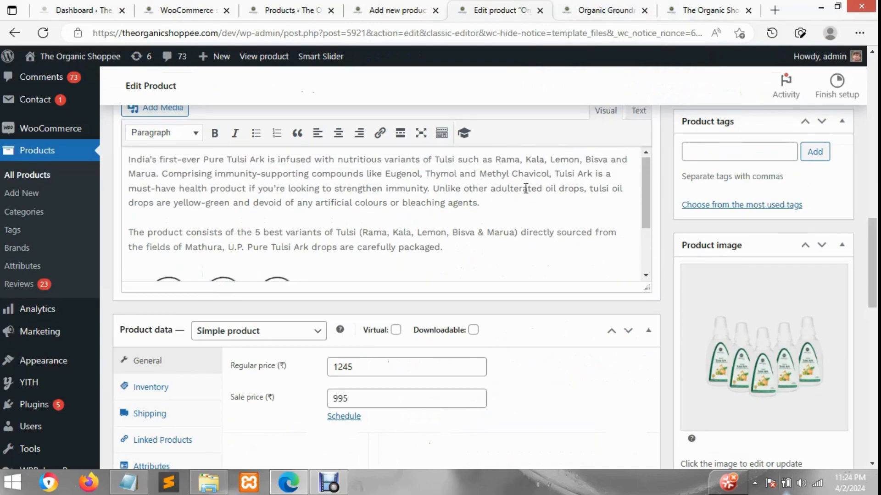
{"action": "left_click", "coordinate": [610, 9]}
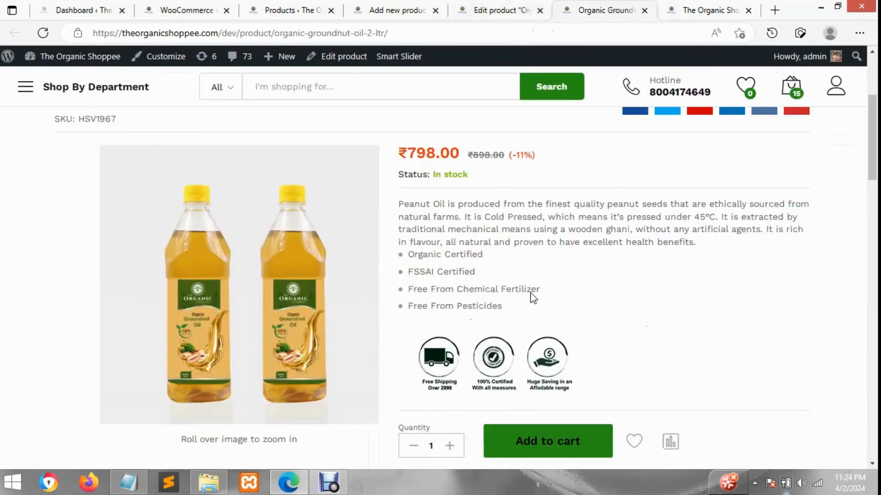
{"action": "left_click", "coordinate": [478, 6]}
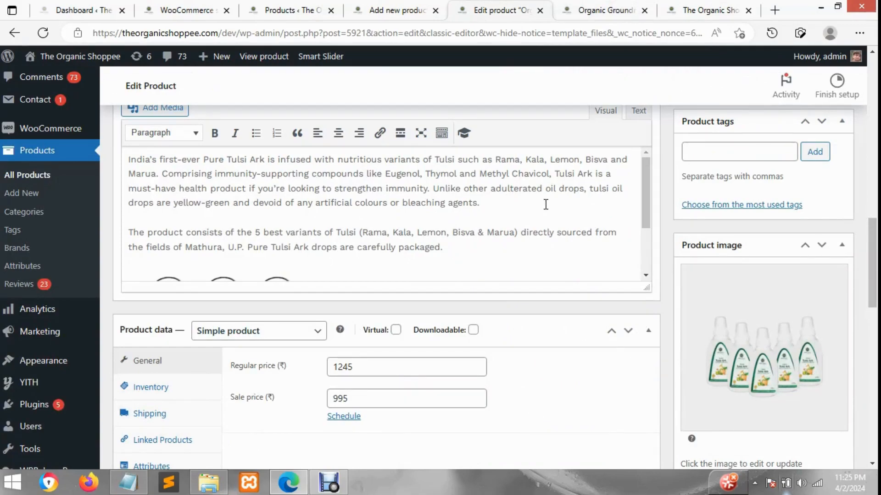
Review the available product types in the Product data section, keeping Simple product selected
{"action": "scroll", "coordinate": [545, 204], "scroll_direction": "down", "scroll_amount": 3}
{"action": "scroll", "coordinate": [724, 213], "scroll_direction": "up", "scroll_amount": 3}
{"action": "scroll", "coordinate": [633, 259], "scroll_direction": "down", "scroll_amount": 5}
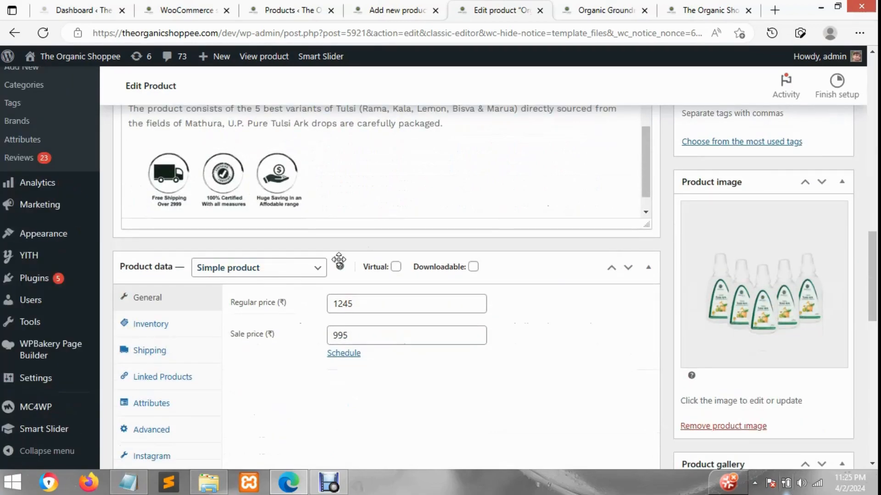
{"action": "left_click", "coordinate": [310, 269]}
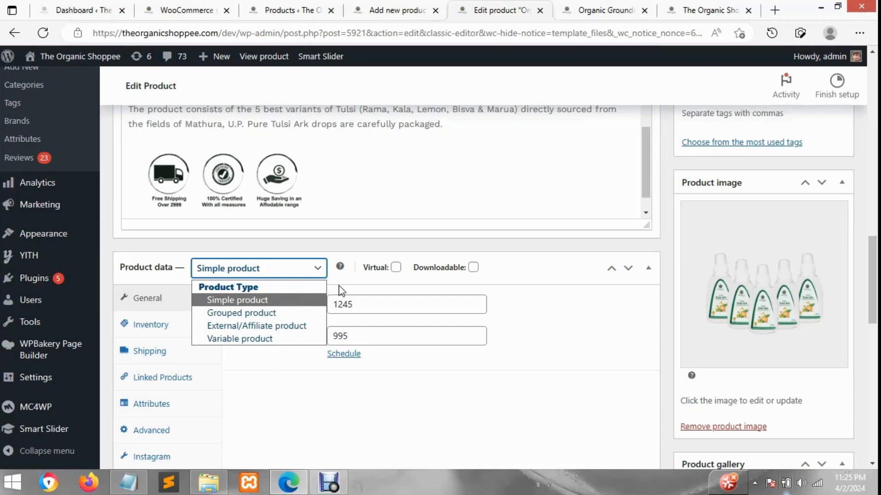
{"action": "left_click", "coordinate": [347, 248]}
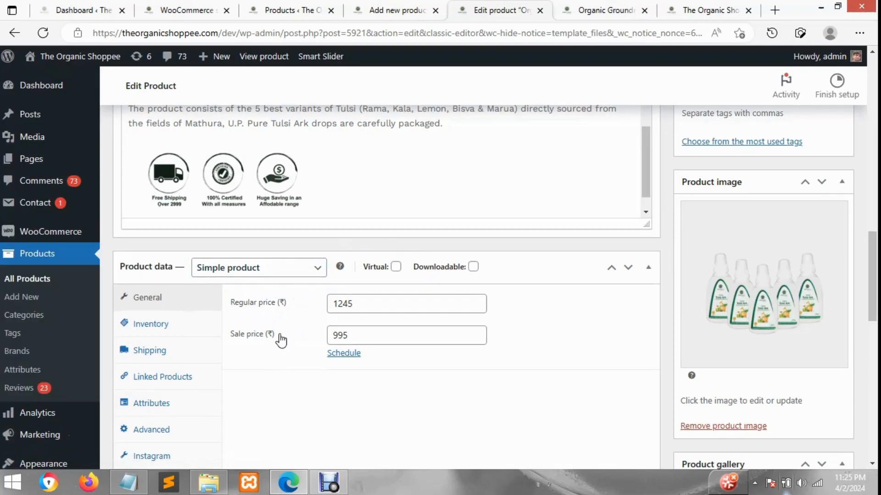
Examine the regular price and sale price in the General product data of the Tulsi Ark product
{"action": "left_click_drag", "start_coordinate": [359, 306], "coordinate": [338, 306]}
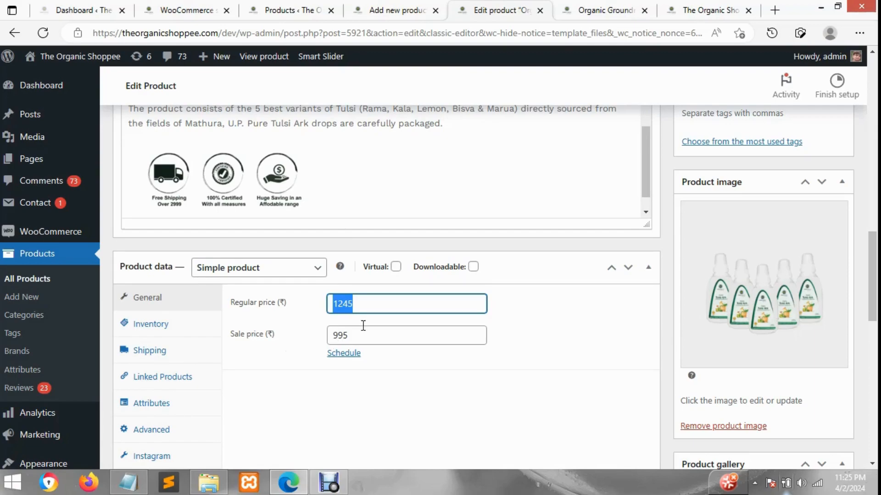
{"action": "left_click", "coordinate": [359, 309]}
{"action": "left_click_drag", "start_coordinate": [356, 334], "coordinate": [334, 333]}
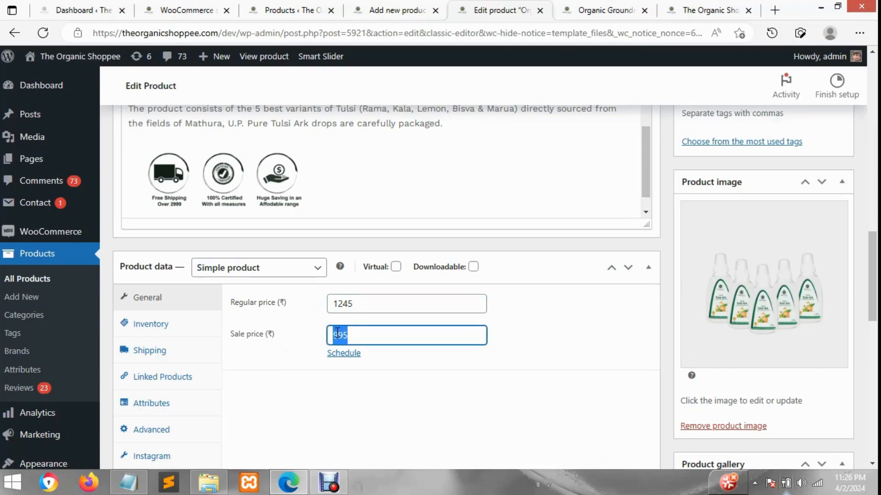
{"action": "double_click", "coordinate": [358, 303]}
{"action": "left_click", "coordinate": [356, 330]}
{"action": "key", "text": "shift+Left"}
{"action": "left_click_drag", "start_coordinate": [345, 334], "coordinate": [338, 335]}
View the sale and struck-through prices on the Groundnut Oil storefront page, then return to the product edit page
{"action": "left_click", "coordinate": [602, 13]}
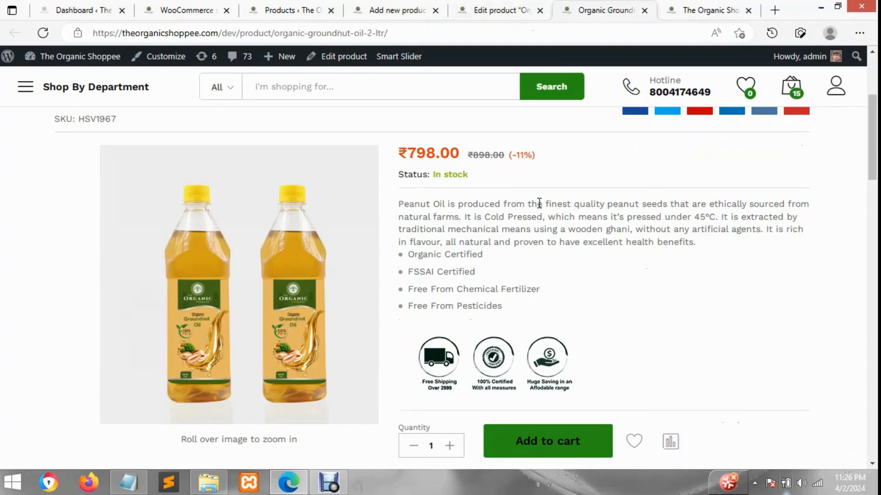
{"action": "scroll", "coordinate": [540, 209], "scroll_direction": "up", "scroll_amount": 2}
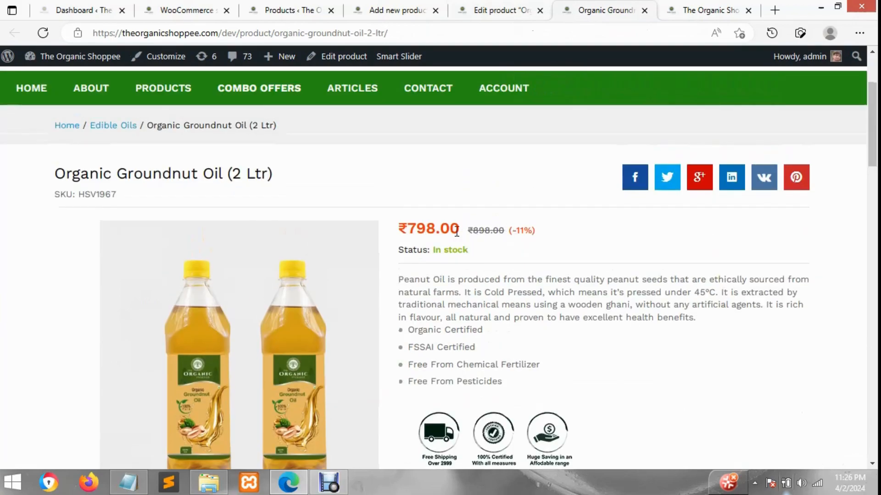
{"action": "left_click", "coordinate": [713, 7]}
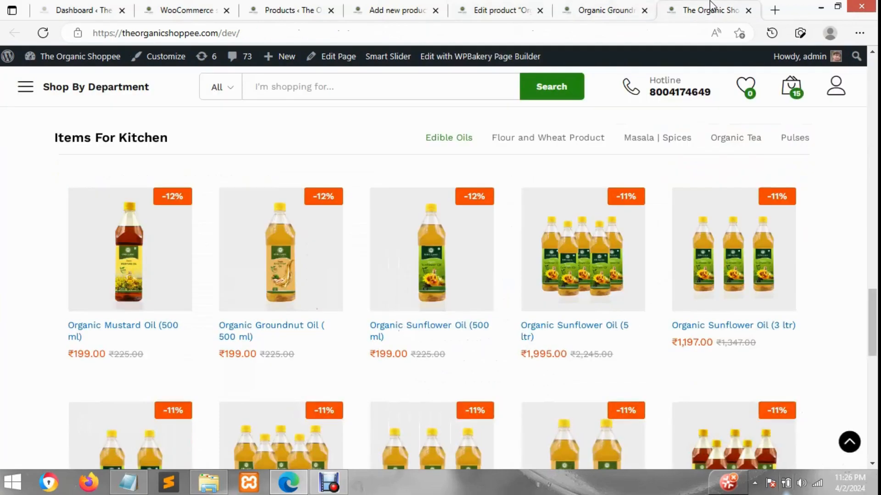
{"action": "left_click", "coordinate": [602, 7]}
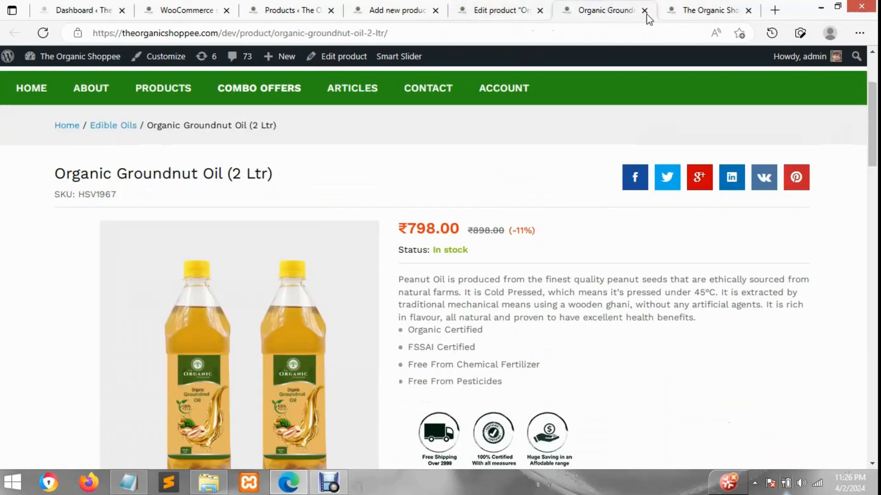
{"action": "left_click", "coordinate": [528, 8]}
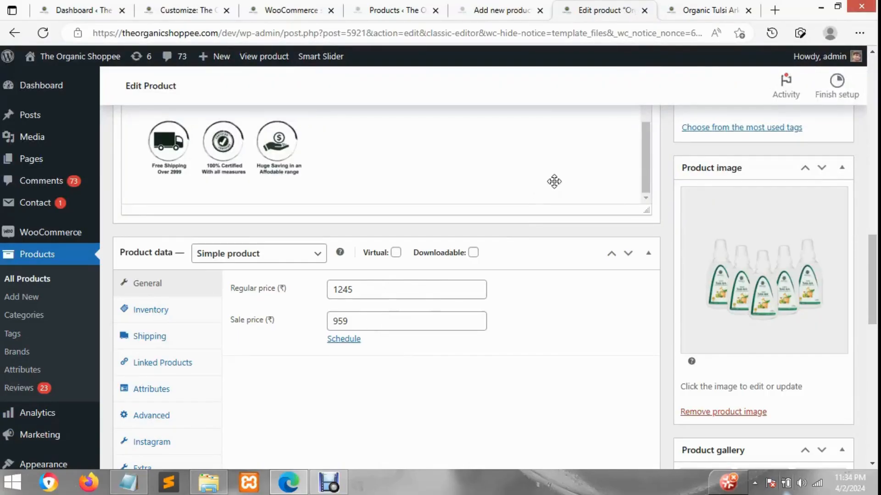
Check the price on the Organic Tulsi Ark storefront page and set the product's sale price to 995
{"action": "left_click", "coordinate": [688, 4]}
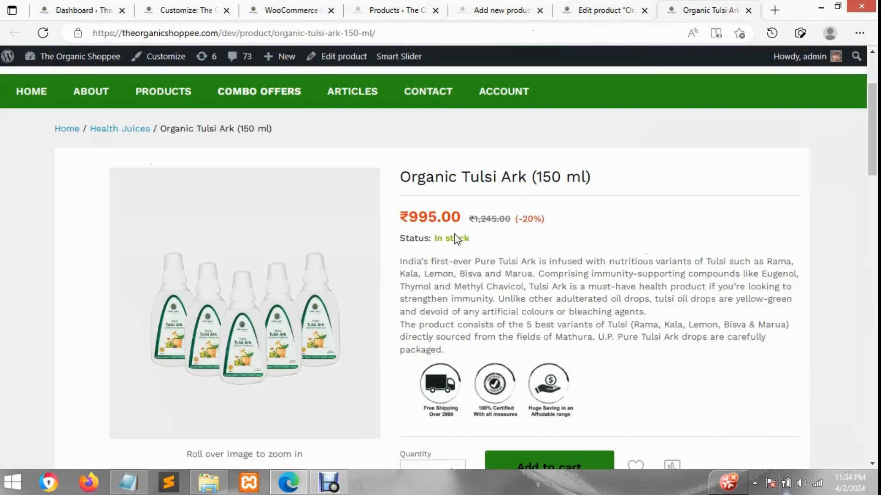
{"action": "left_click_drag", "start_coordinate": [428, 216], "coordinate": [408, 217]}
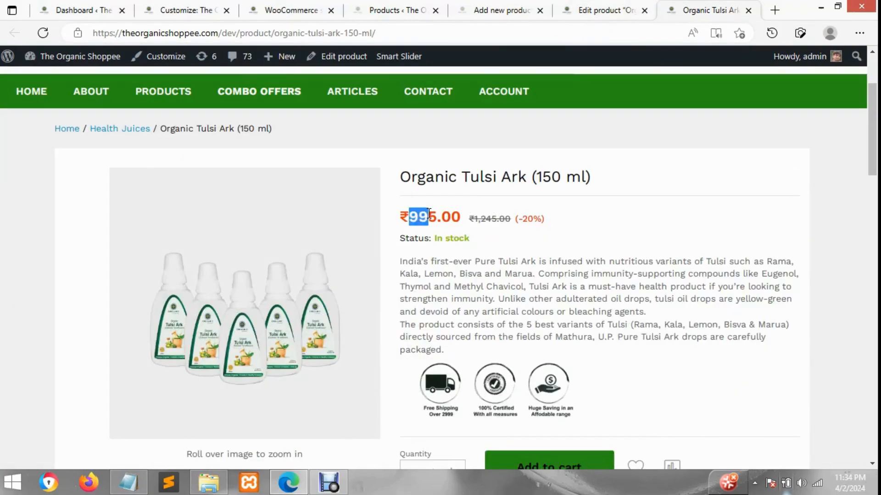
{"action": "left_click", "coordinate": [614, 7]}
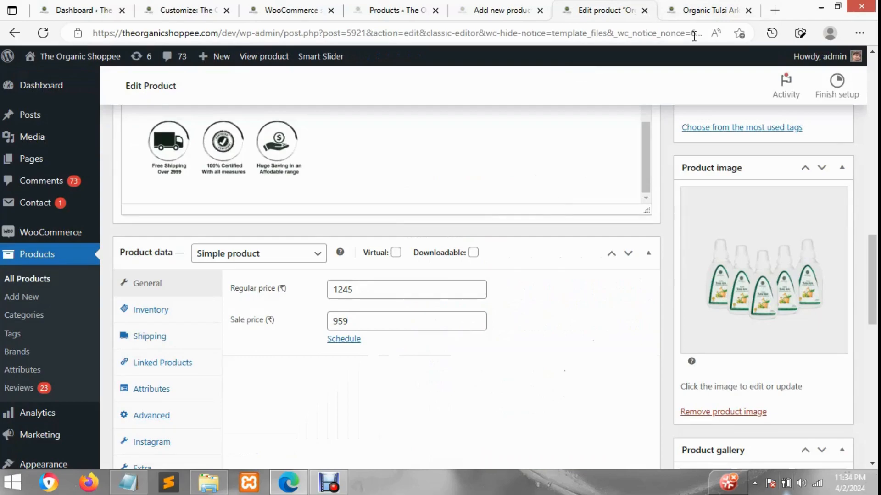
{"action": "left_click", "coordinate": [695, 9]}
{"action": "left_click", "coordinate": [634, 7]}
{"action": "double_click", "coordinate": [353, 318]}
{"action": "type", "text": "995"}
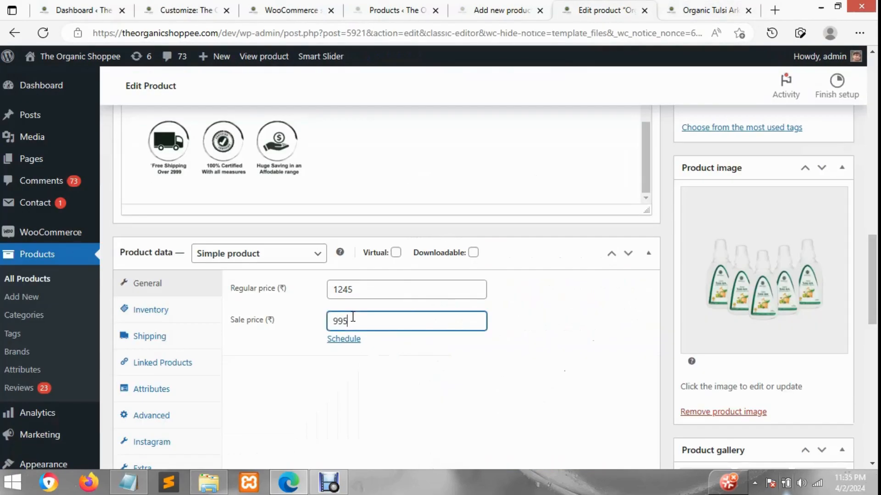
Examine the sale price, struck-through regular price and discount percentage on the Organic Tulsi Ark storefront page
{"action": "left_click", "coordinate": [688, 8]}
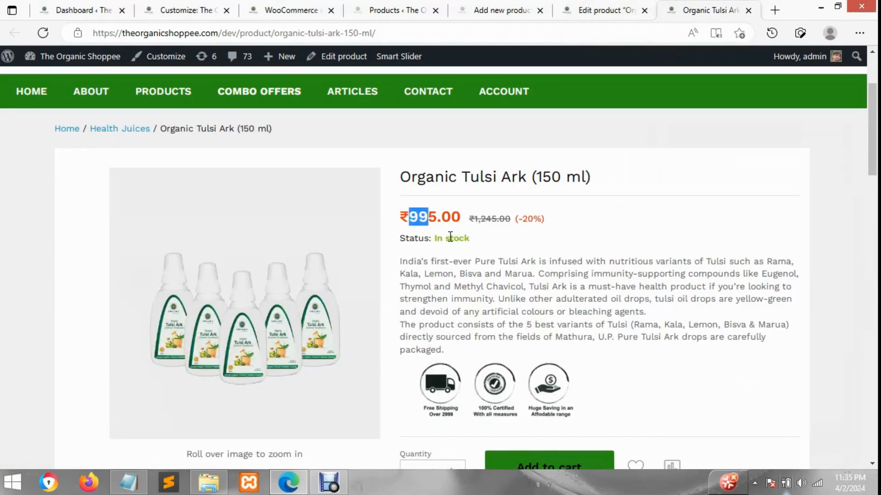
{"action": "double_click", "coordinate": [493, 220]}
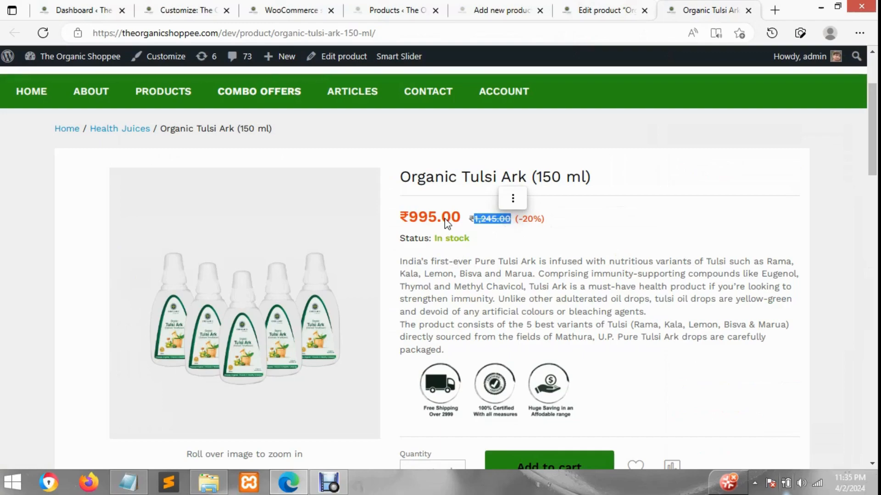
{"action": "left_click_drag", "start_coordinate": [440, 219], "coordinate": [408, 218]}
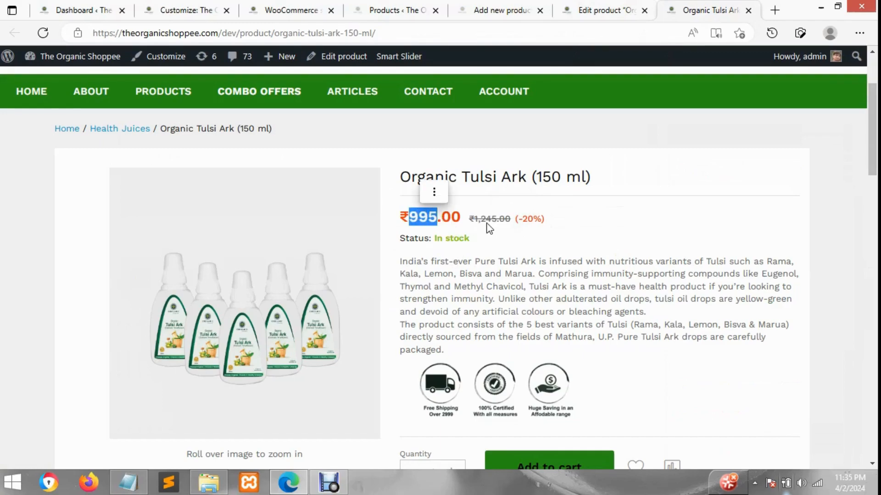
{"action": "left_click_drag", "start_coordinate": [474, 218], "coordinate": [511, 220]}
{"action": "left_click", "coordinate": [522, 248]}
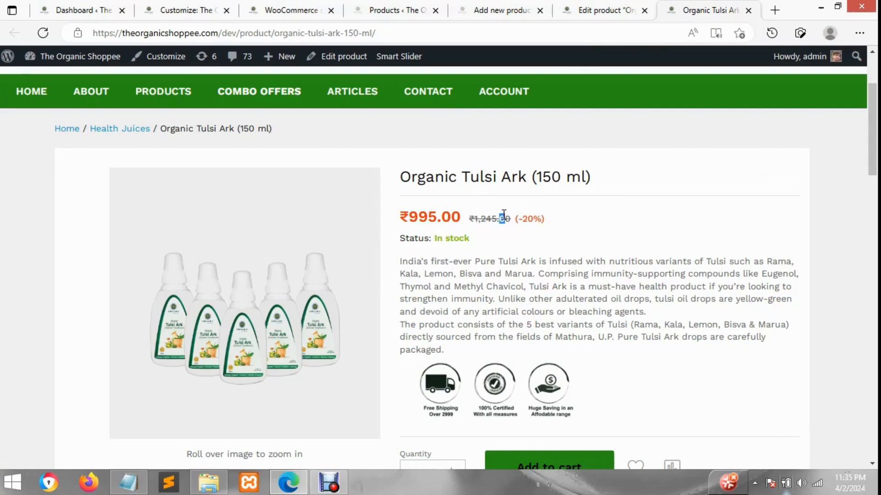
{"action": "left_click_drag", "start_coordinate": [505, 219], "coordinate": [416, 213]}
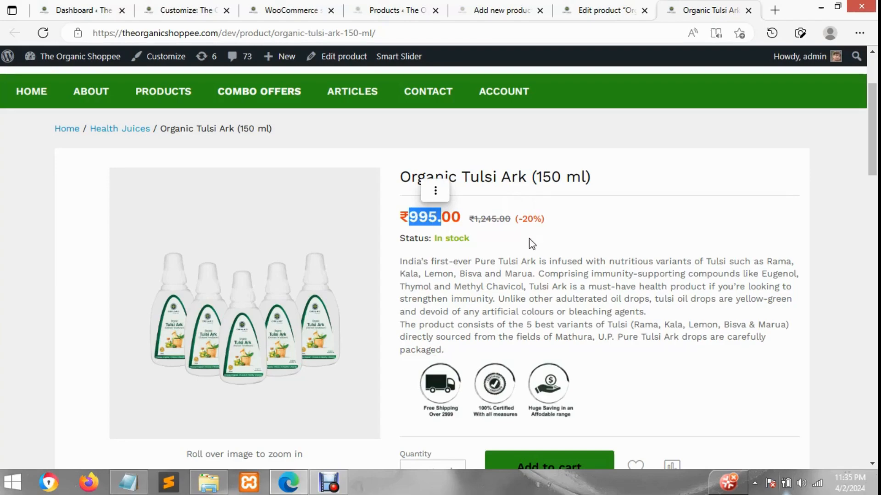
{"action": "left_click_drag", "start_coordinate": [545, 219], "coordinate": [517, 216]}
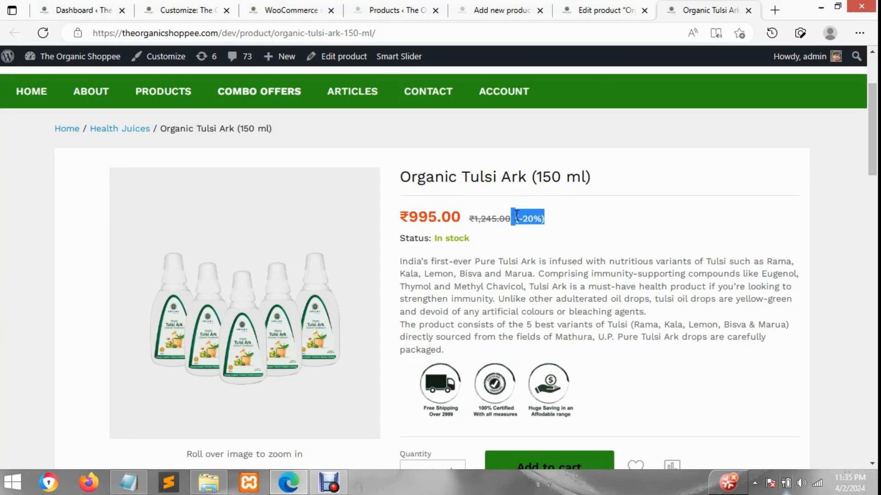
{"action": "left_click_drag", "start_coordinate": [516, 216], "coordinate": [518, 218]}
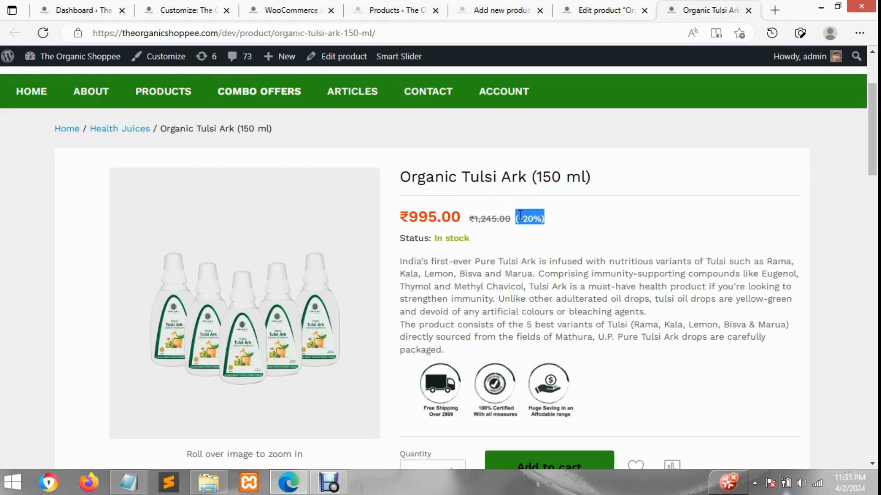
{"action": "left_click", "coordinate": [509, 263]}
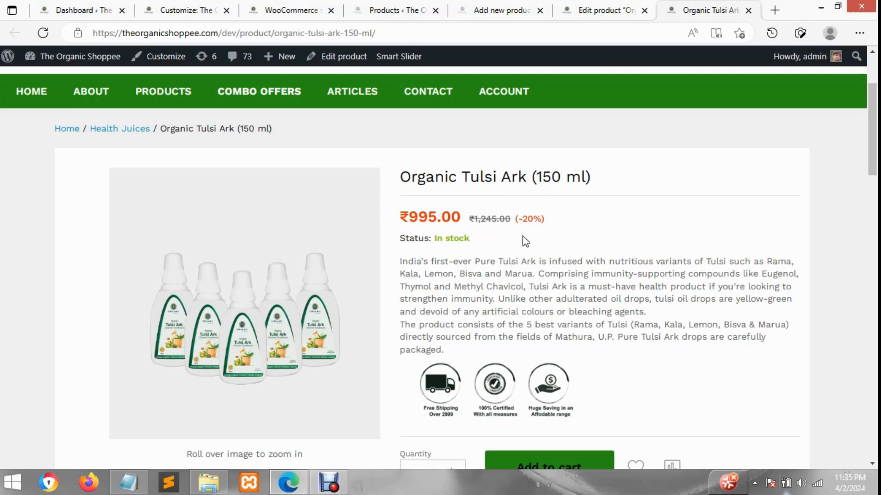
{"action": "left_click_drag", "start_coordinate": [559, 218], "coordinate": [534, 217]}
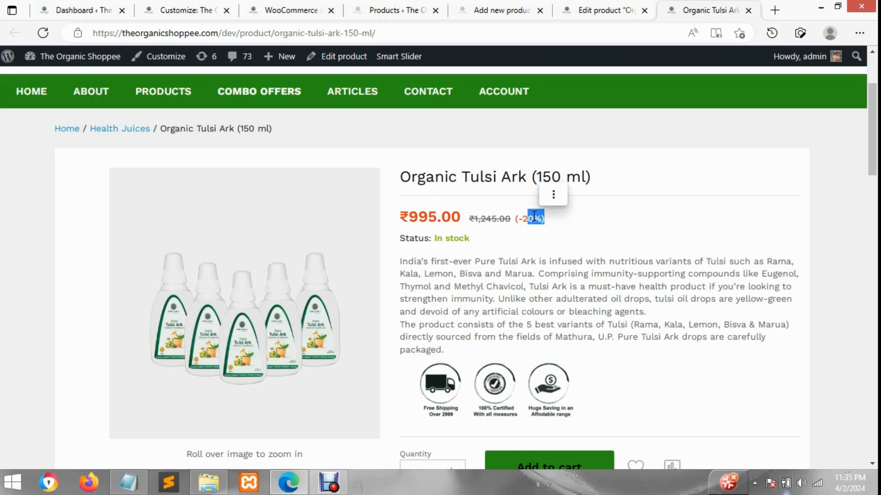
Return to the product edit page and view the SKU in the Inventory product data
{"action": "left_click", "coordinate": [614, 9]}
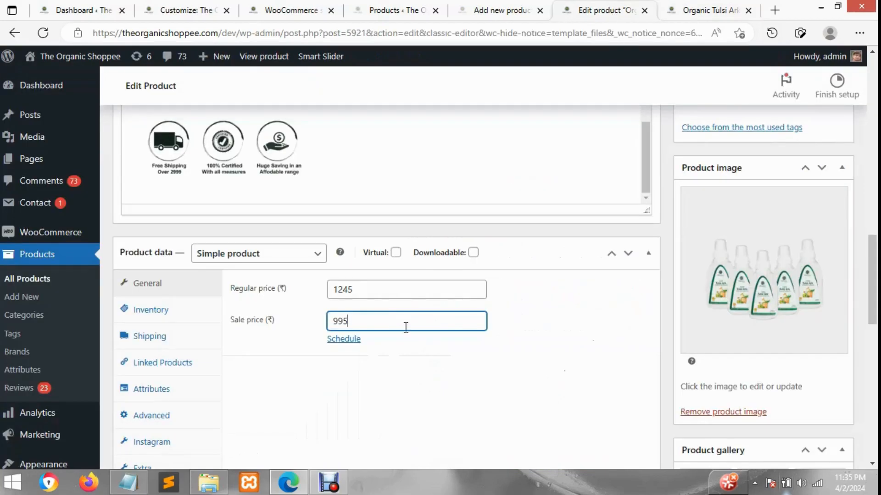
{"action": "left_click", "coordinate": [178, 312]}
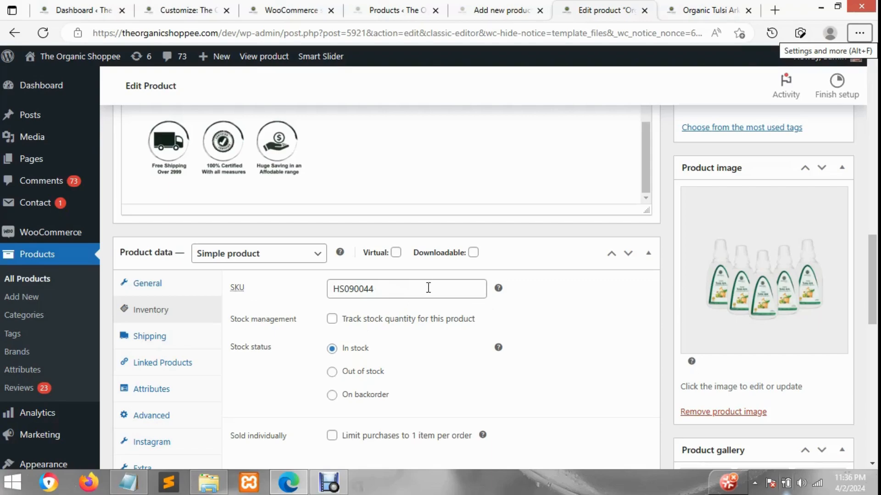
{"action": "left_click_drag", "start_coordinate": [427, 288], "coordinate": [338, 280]}
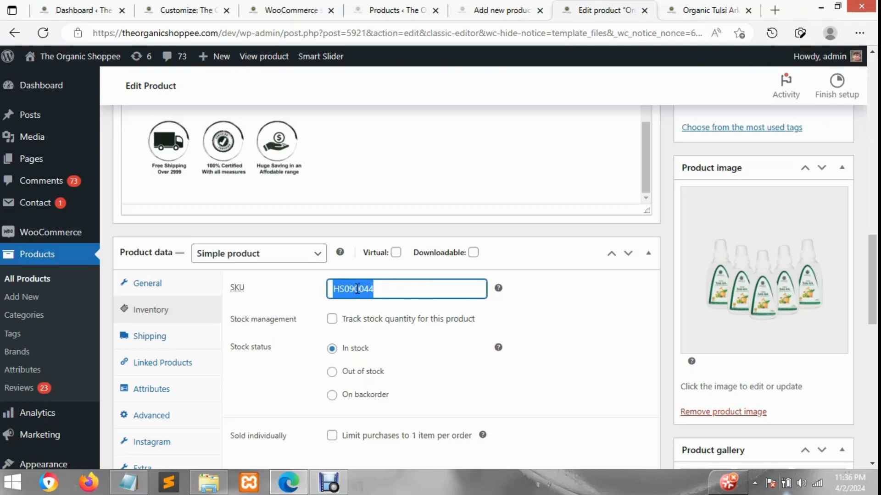
{"action": "left_click", "coordinate": [348, 290]}
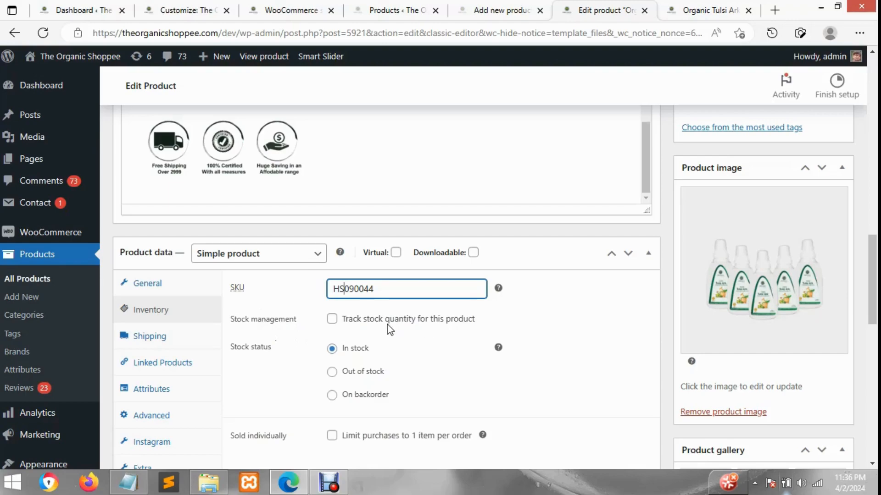
Enable stock quantity tracking for the product and review its quantity, backorder and low stock options
{"action": "left_click", "coordinate": [332, 319]}
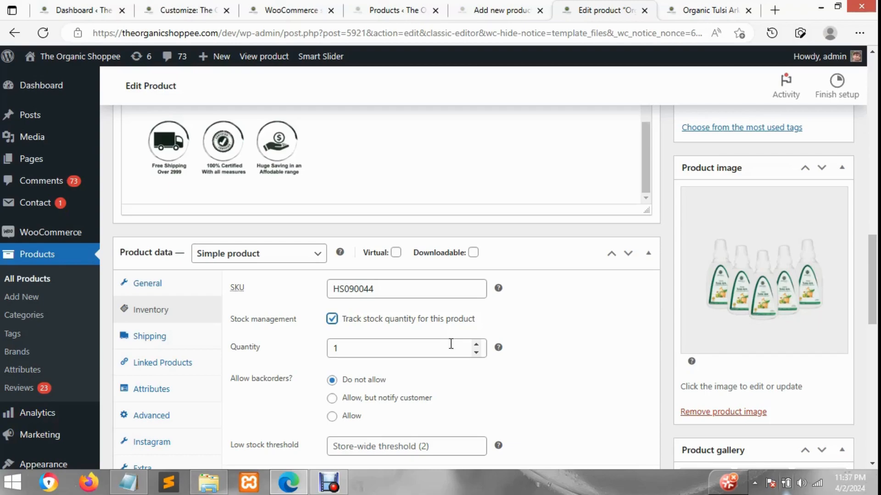
{"action": "scroll", "coordinate": [285, 380], "scroll_direction": "down", "scroll_amount": 1}
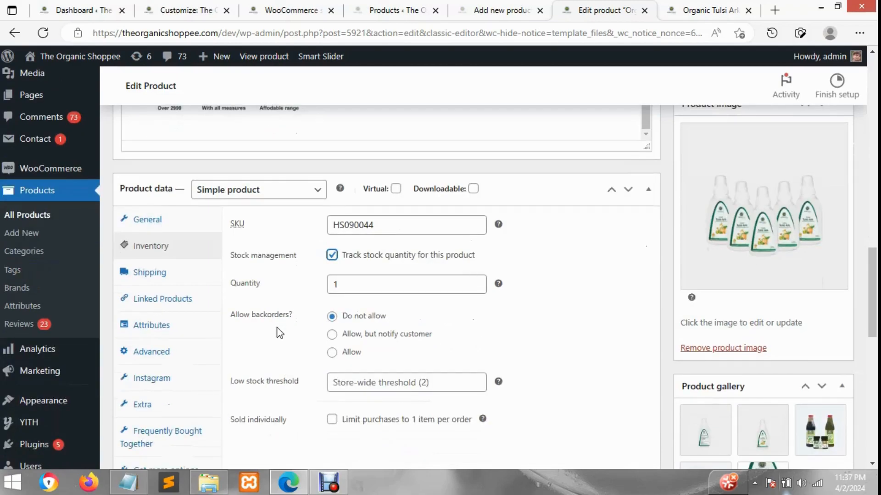
{"action": "scroll", "coordinate": [280, 334], "scroll_direction": "up", "scroll_amount": 1}
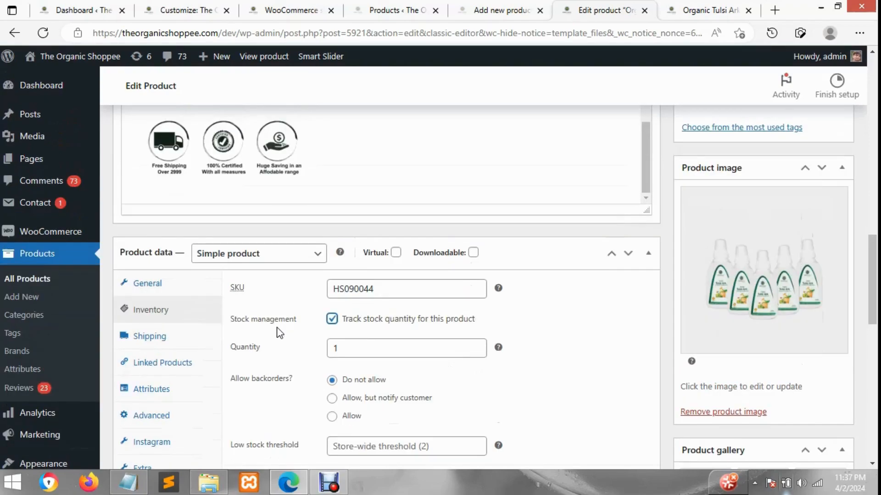
{"action": "scroll", "coordinate": [280, 333], "scroll_direction": "down", "scroll_amount": 1}
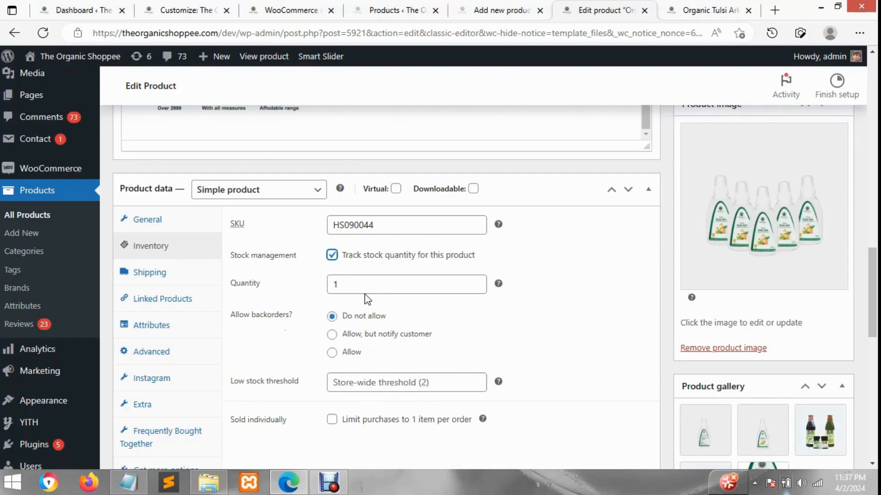
Read the stock quantity help text and set the product's quantity to 20
{"action": "left_click", "coordinate": [358, 283]}
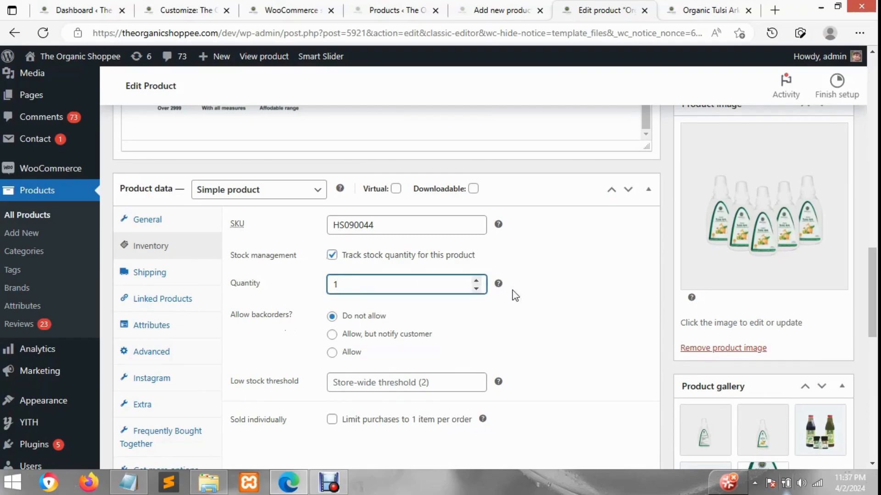
{"action": "mouse_move", "coordinate": [501, 288]}
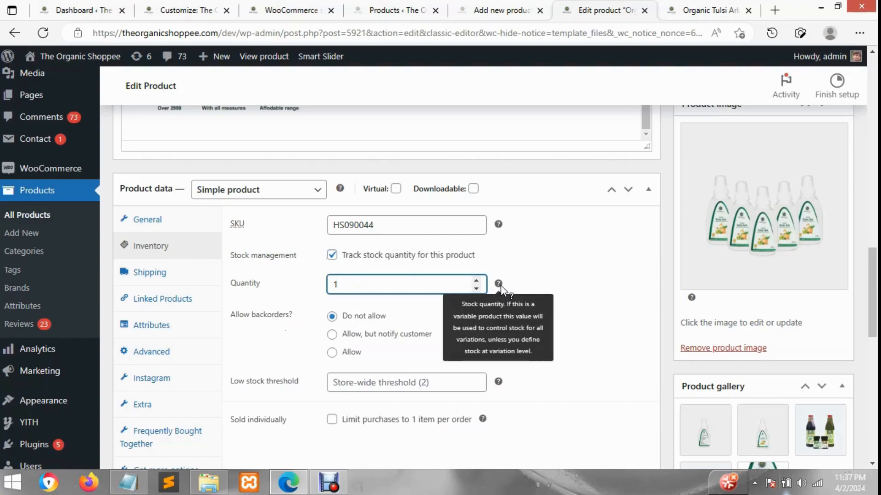
{"action": "left_click_drag", "start_coordinate": [373, 284], "coordinate": [322, 286]}
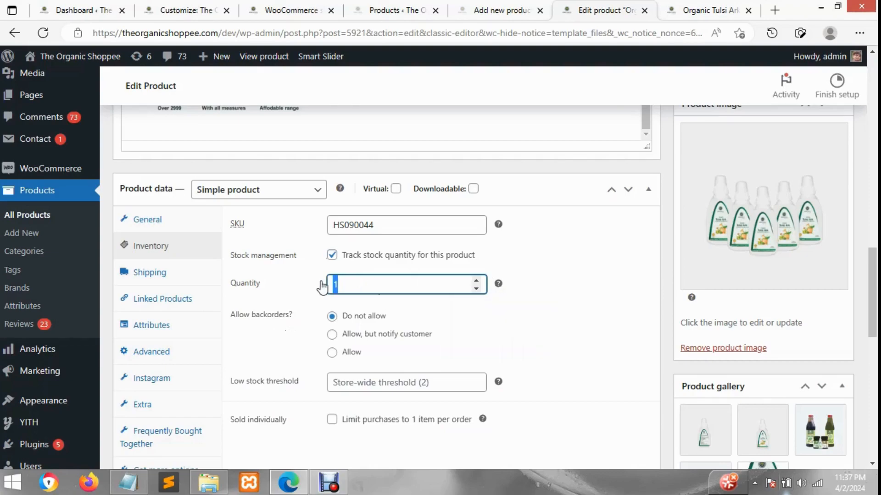
{"action": "type", "text": "20"}
{"action": "double_click", "coordinate": [336, 281]}
{"action": "left_click", "coordinate": [351, 284]}
Open the Shipping product data and review the weight and dimensions fields
{"action": "left_click", "coordinate": [166, 279]}
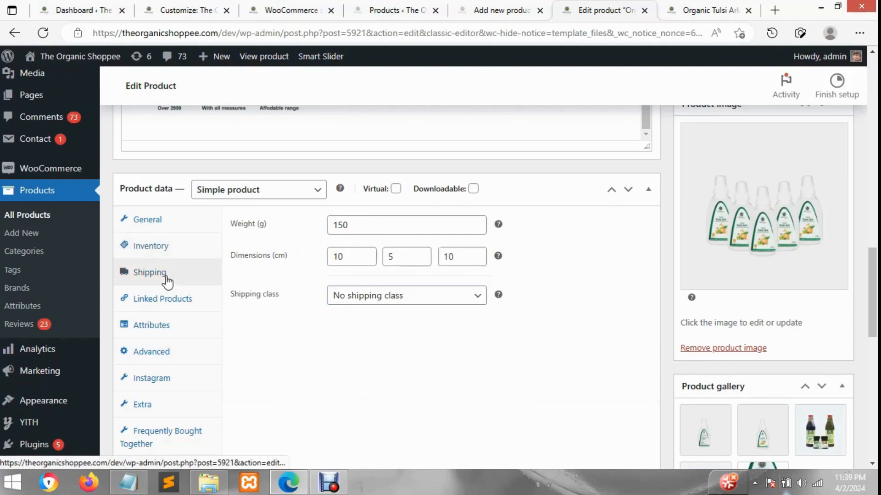
{"action": "left_click", "coordinate": [346, 224]}
{"action": "left_click_drag", "start_coordinate": [345, 224], "coordinate": [338, 223]}
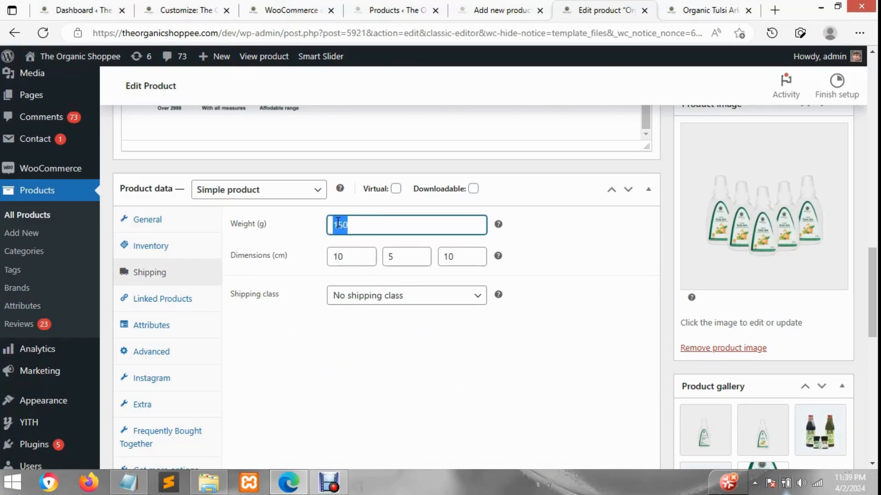
{"action": "left_click_drag", "start_coordinate": [353, 256], "coordinate": [339, 256]}
{"action": "left_click", "coordinate": [477, 260]}
{"action": "left_click_drag", "start_coordinate": [458, 256], "coordinate": [449, 256]}
{"action": "scroll", "coordinate": [758, 270], "scroll_direction": "up", "scroll_amount": 4}
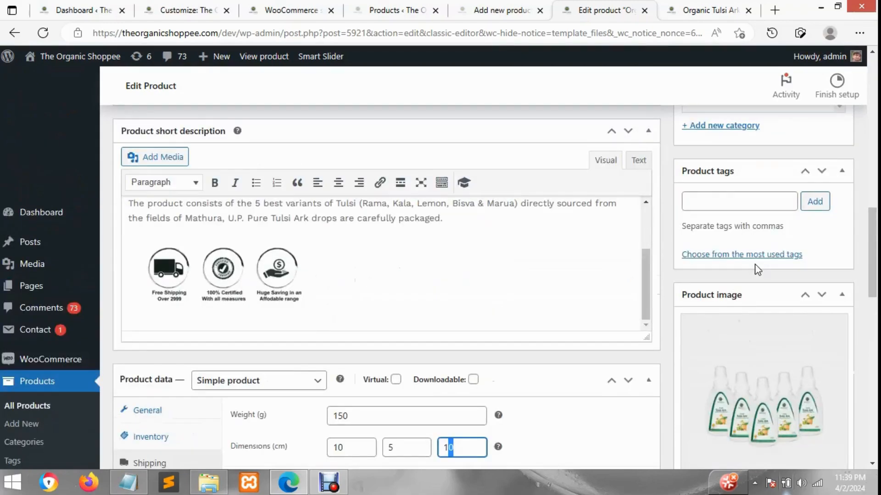
{"action": "scroll", "coordinate": [757, 270], "scroll_direction": "down", "scroll_amount": 3}
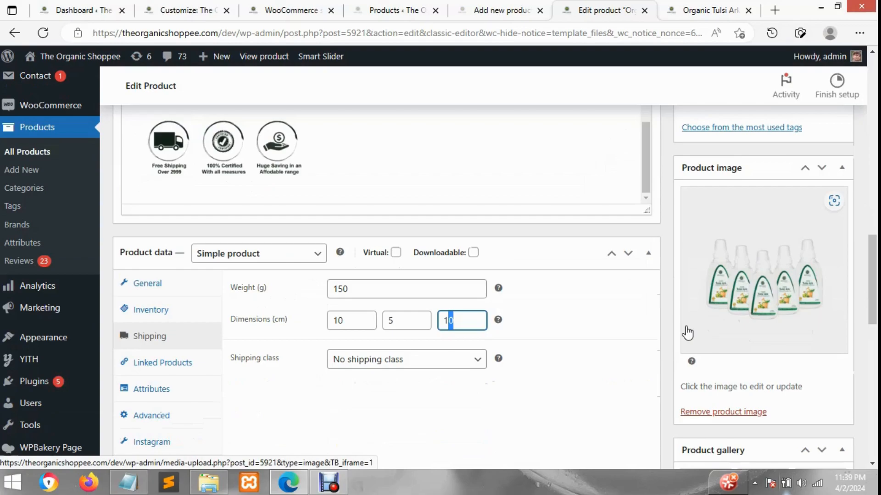
{"action": "double_click", "coordinate": [348, 288]}
Check the weight and dimensions in the Specification section of the product's storefront page, and return to its Description
{"action": "left_click", "coordinate": [702, 10]}
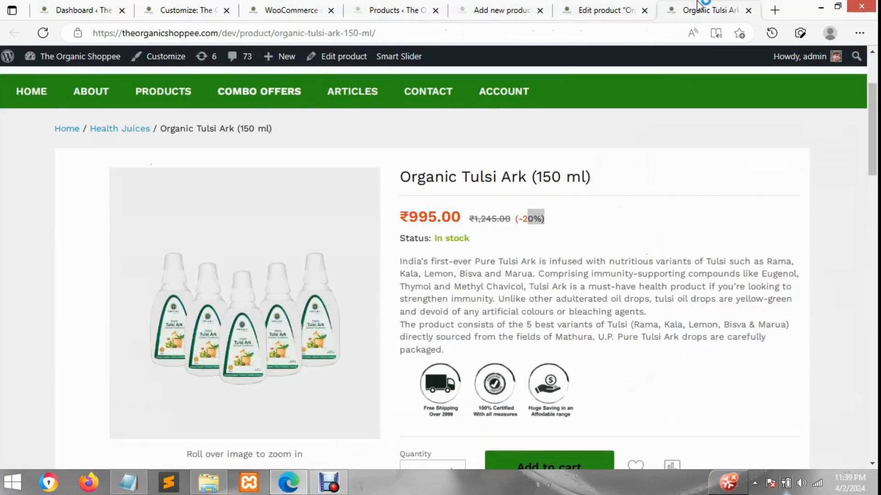
{"action": "scroll", "coordinate": [606, 252], "scroll_direction": "down", "scroll_amount": 1}
{"action": "scroll", "coordinate": [605, 252], "scroll_direction": "down", "scroll_amount": 6}
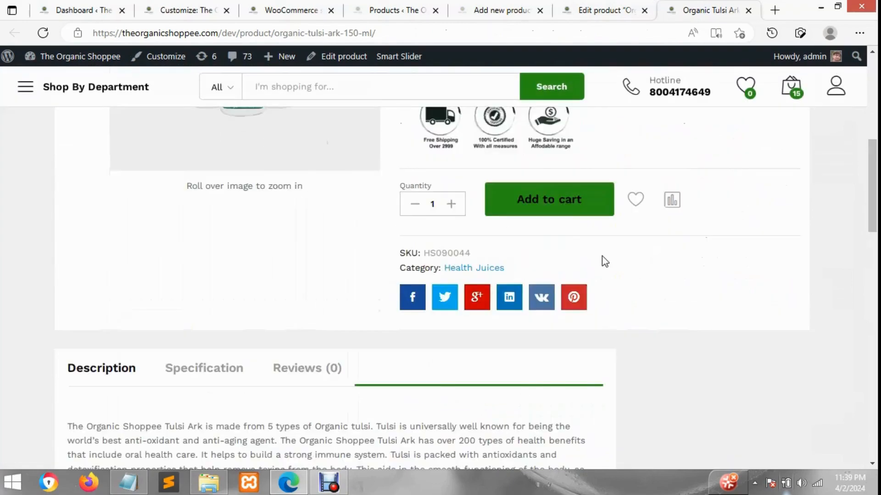
{"action": "left_click", "coordinate": [206, 250]}
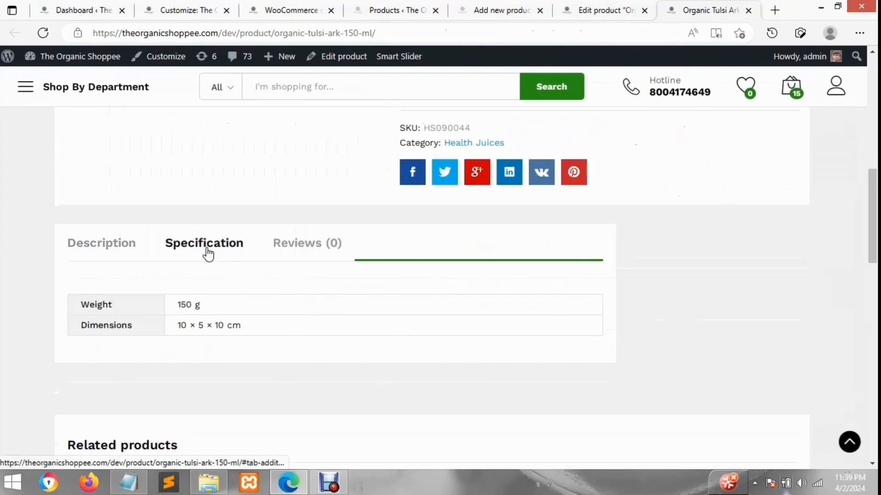
{"action": "left_click_drag", "start_coordinate": [225, 325], "coordinate": [246, 332]}
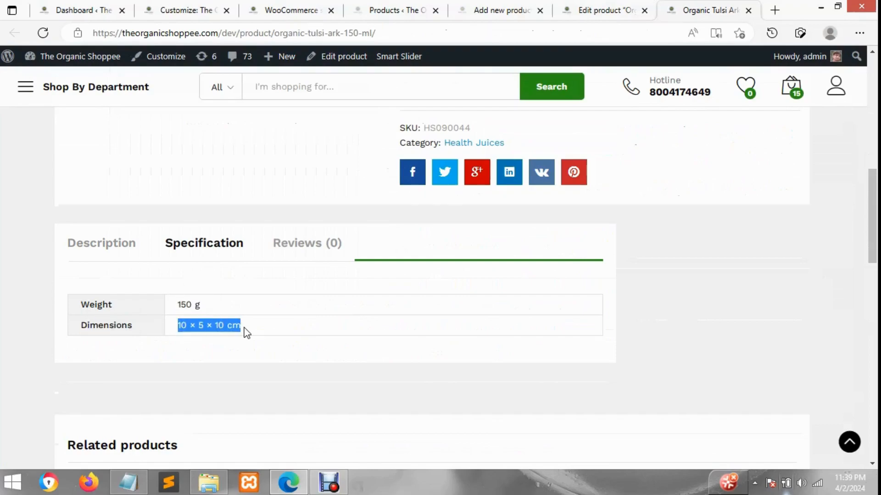
{"action": "left_click", "coordinate": [118, 248]}
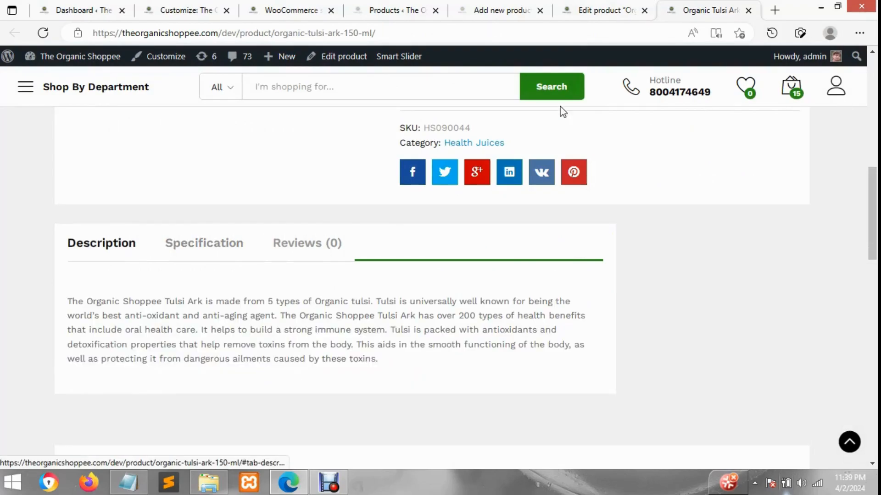
Return to the product edit page and review the shipping class choices and help text
{"action": "left_click", "coordinate": [587, 7]}
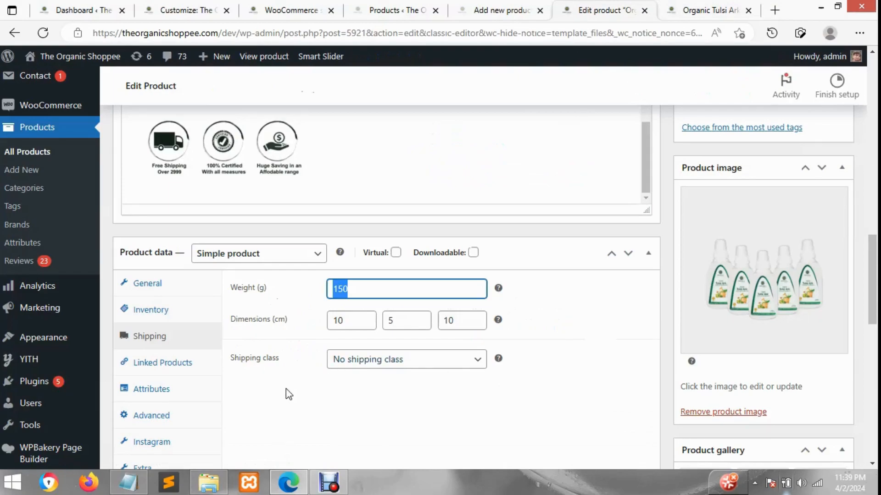
{"action": "left_click", "coordinate": [382, 362]}
{"action": "left_click", "coordinate": [409, 380]}
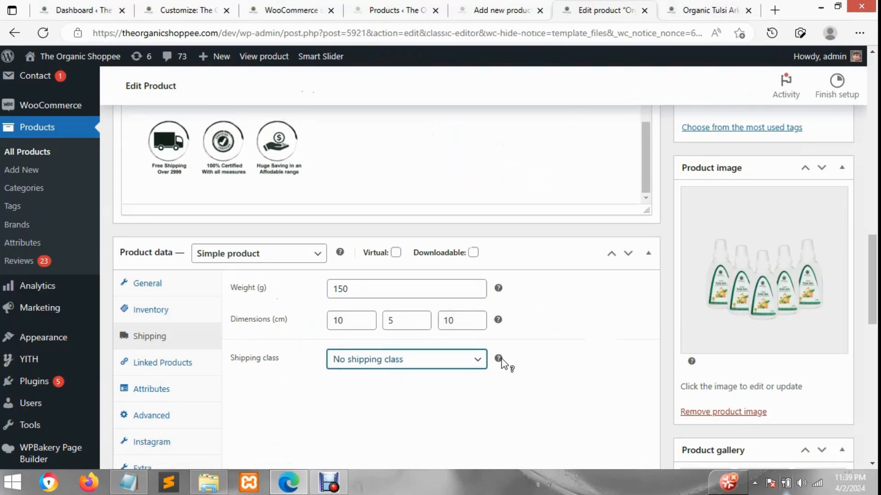
{"action": "mouse_move", "coordinate": [502, 359]}
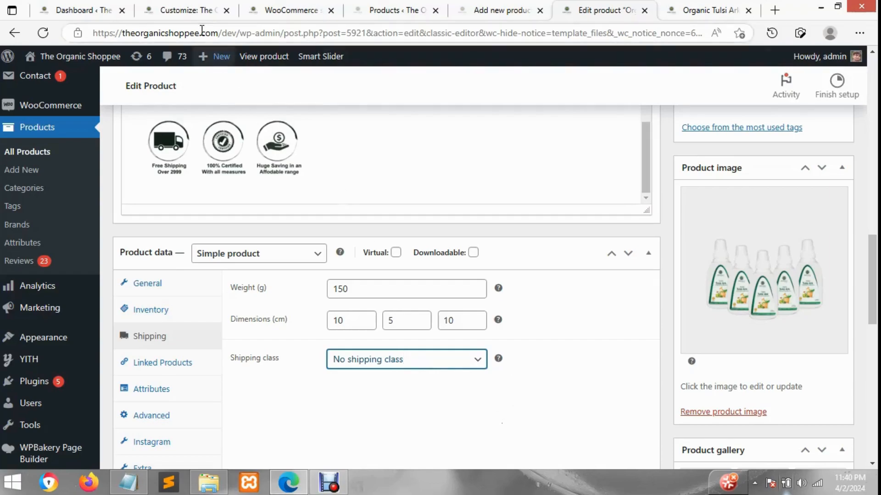
Examine the shipping zones, their regions and shipping methods in the WooCommerce shipping settings
{"action": "left_click", "coordinate": [286, 9]}
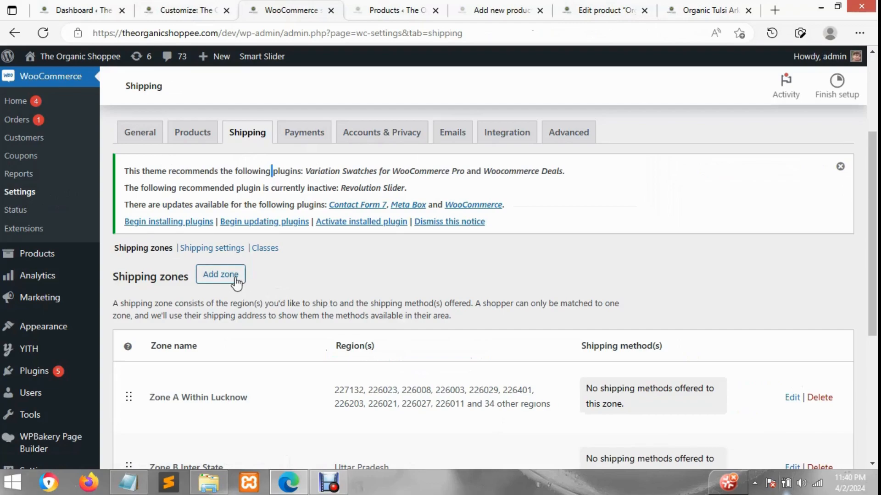
{"action": "scroll", "coordinate": [243, 285], "scroll_direction": "down", "scroll_amount": 1}
{"action": "scroll", "coordinate": [219, 328], "scroll_direction": "down", "scroll_amount": 1}
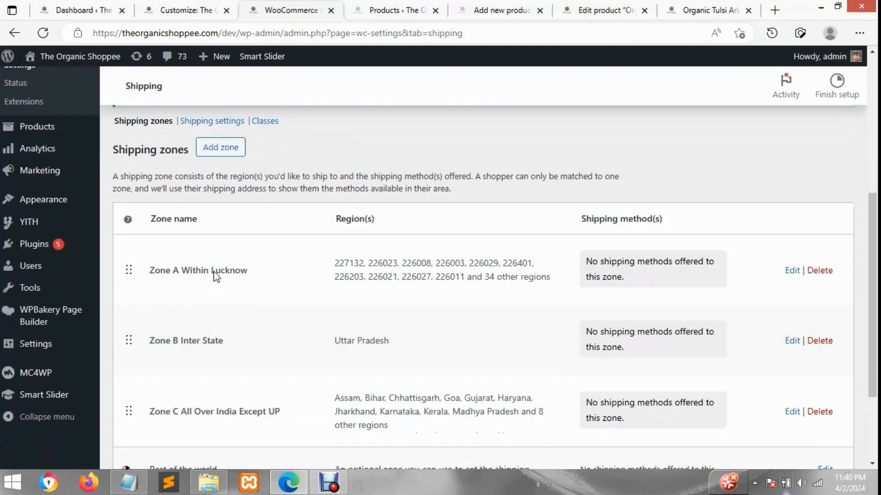
{"action": "scroll", "coordinate": [597, 339], "scroll_direction": "down", "scroll_amount": 1}
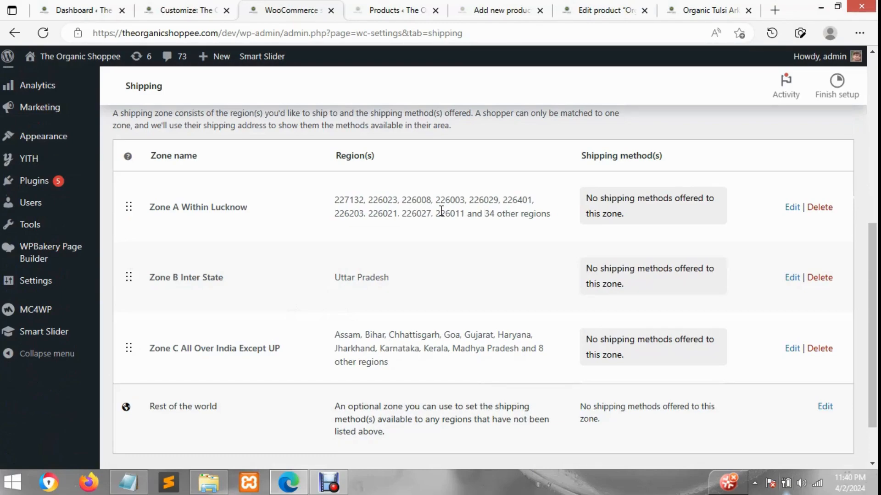
{"action": "scroll", "coordinate": [440, 211], "scroll_direction": "up", "scroll_amount": 2}
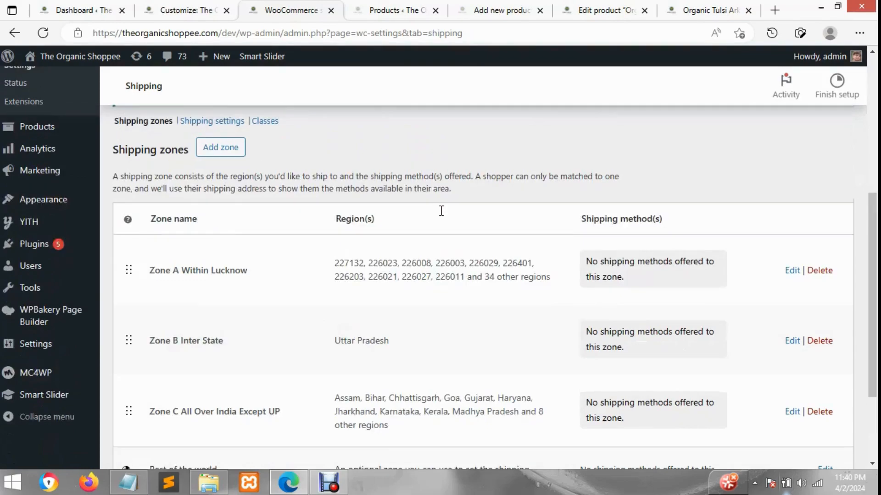
Return to the product edit page and view the upsells and cross-sells in the Linked Products data
{"action": "left_click", "coordinate": [423, 6]}
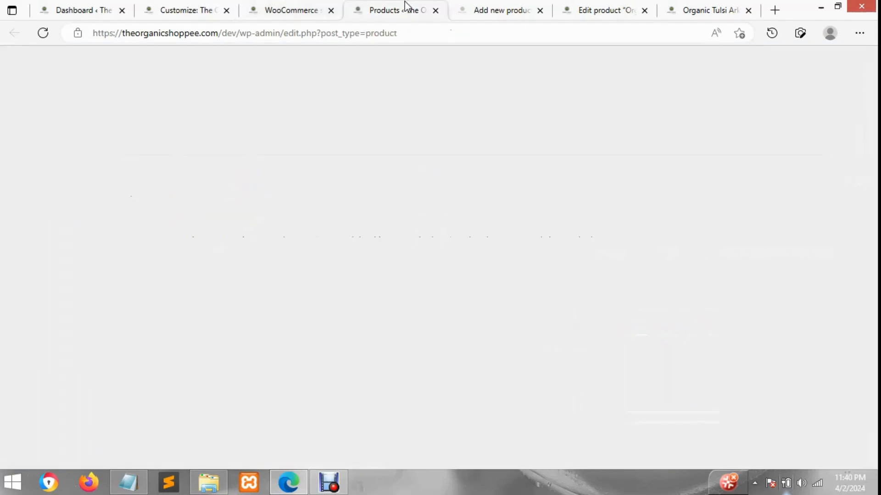
{"action": "left_click", "coordinate": [515, 8]}
{"action": "left_click", "coordinate": [566, 7]}
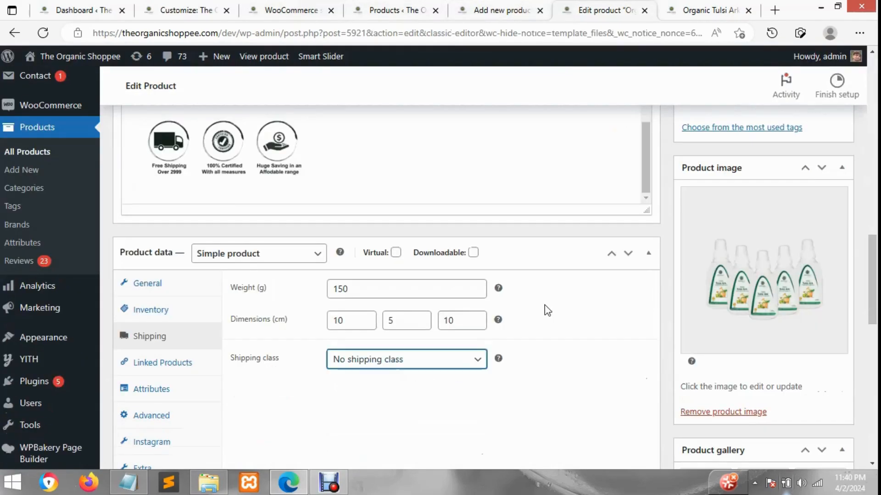
{"action": "scroll", "coordinate": [544, 325], "scroll_direction": "down", "scroll_amount": 4}
{"action": "left_click", "coordinate": [194, 173]}
{"action": "scroll", "coordinate": [199, 180], "scroll_direction": "up", "scroll_amount": 3}
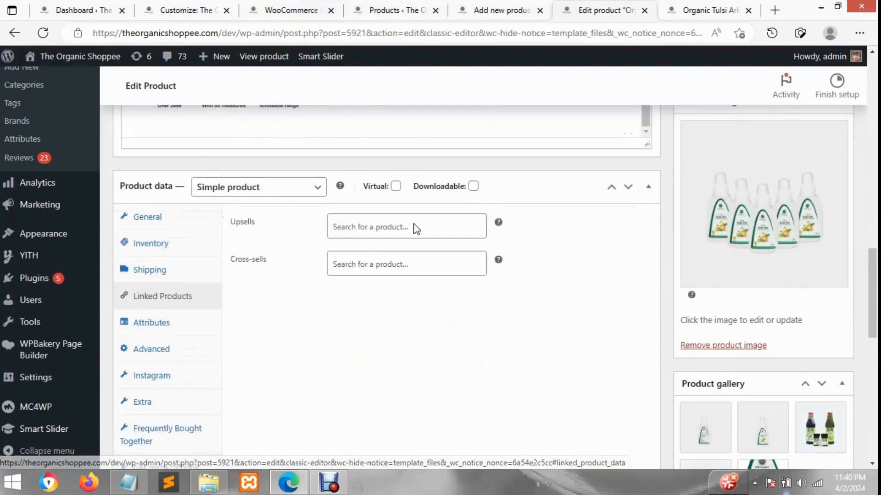
View the Attributes and Advanced product data, including the purchase note's help text
{"action": "left_click", "coordinate": [178, 332]}
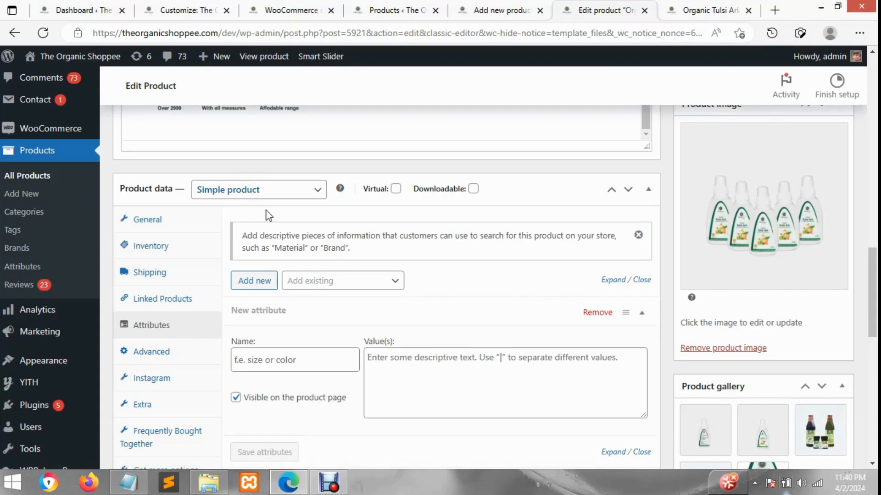
{"action": "scroll", "coordinate": [445, 280], "scroll_direction": "down", "scroll_amount": 1}
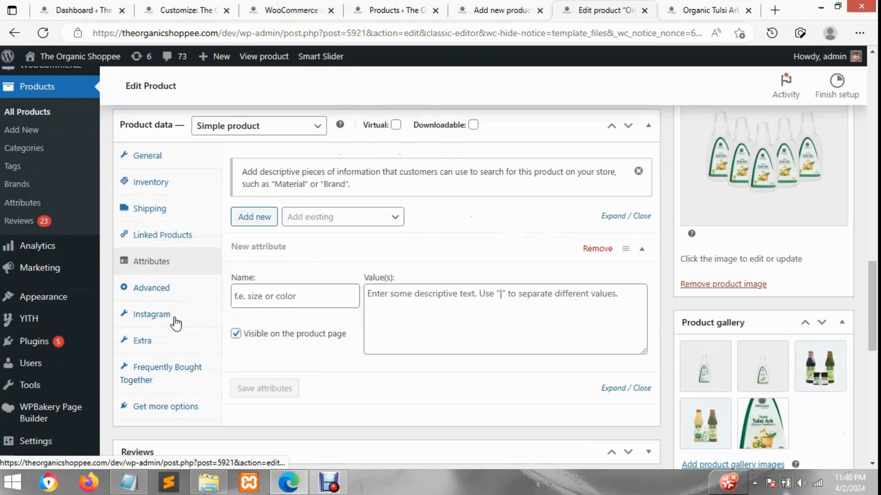
{"action": "left_click", "coordinate": [177, 299]}
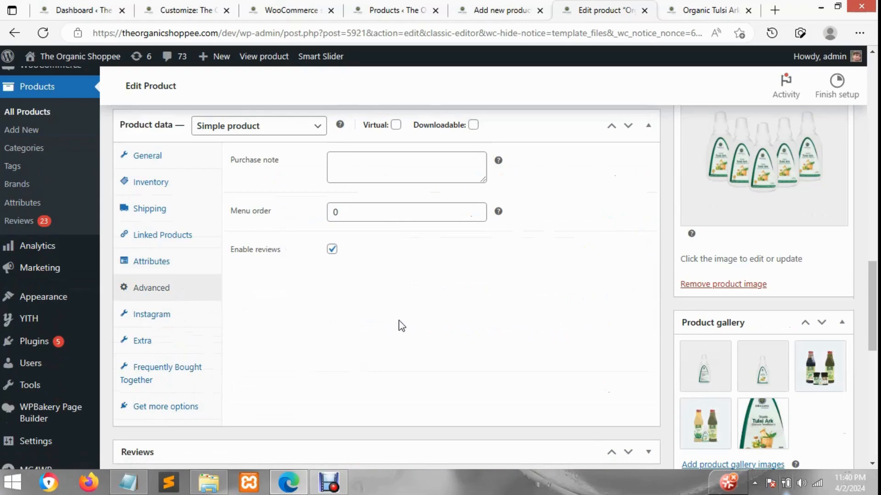
{"action": "left_click", "coordinate": [375, 159]}
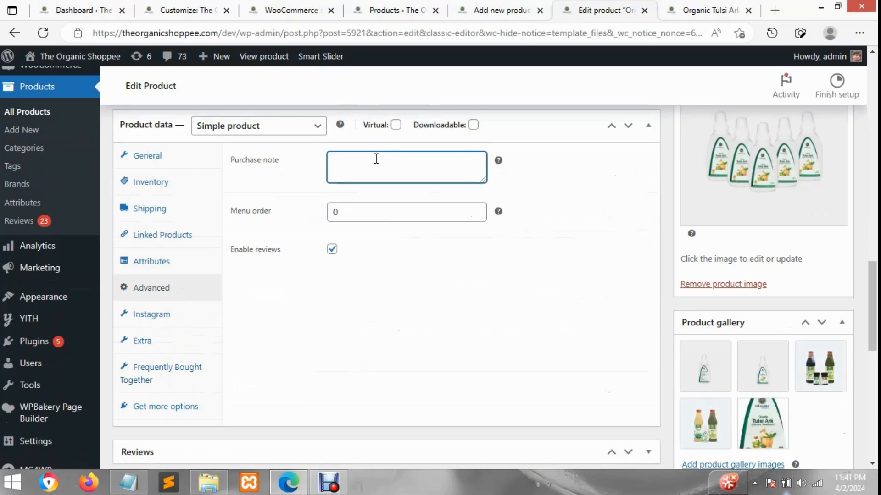
{"action": "mouse_move", "coordinate": [502, 159]}
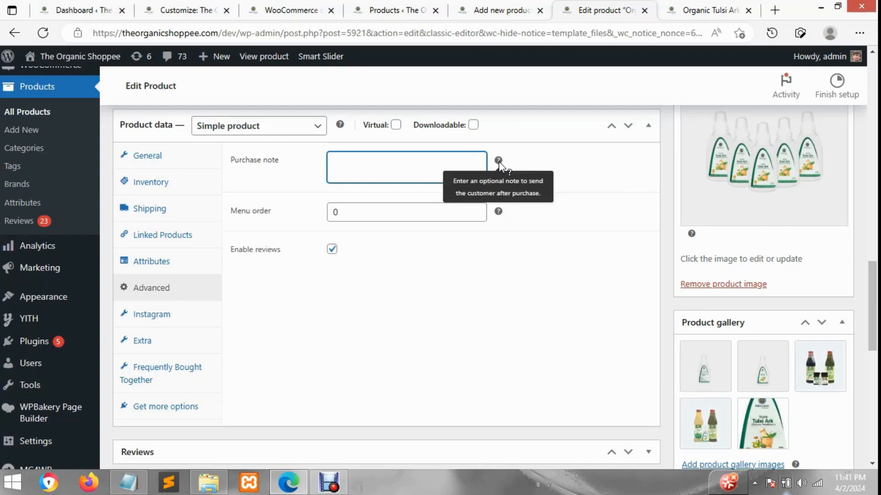
Review the product's Publish options and the list of product categories
{"action": "scroll", "coordinate": [845, 316], "scroll_direction": "up", "scroll_amount": 8}
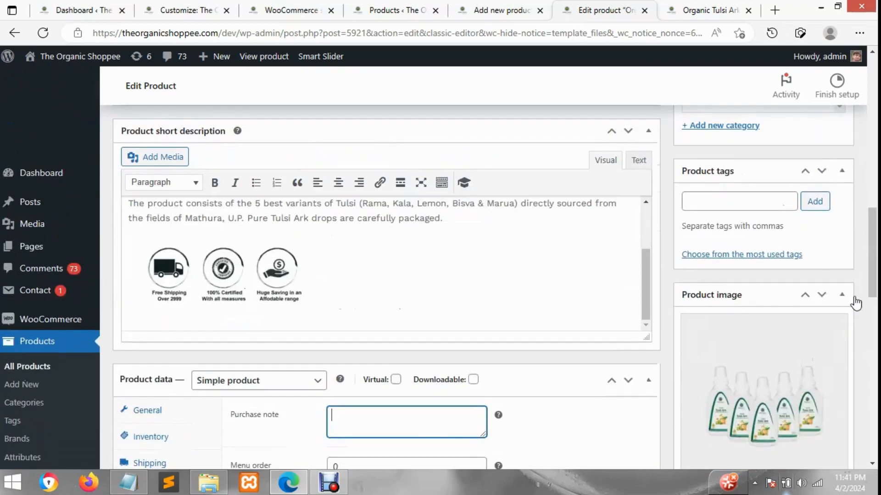
{"action": "left_click_drag", "start_coordinate": [877, 245], "coordinate": [812, 189]}
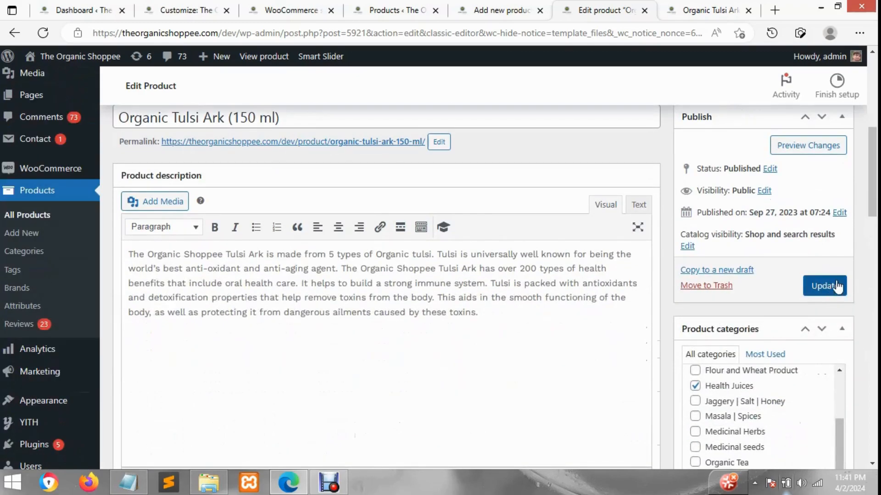
{"action": "scroll", "coordinate": [825, 293], "scroll_direction": "down", "scroll_amount": 3}
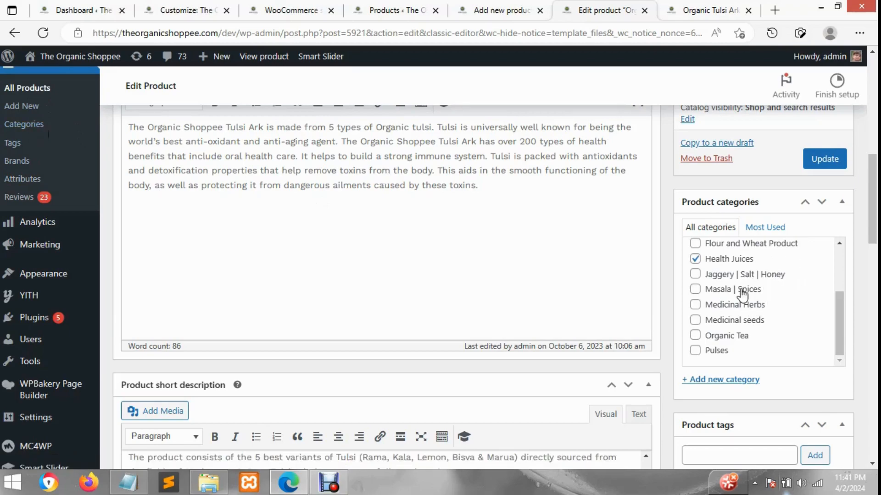
Open the form for adding a new product category and browse the existing categories
{"action": "left_click", "coordinate": [739, 382]}
{"action": "scroll", "coordinate": [738, 399], "scroll_direction": "down", "scroll_amount": 2}
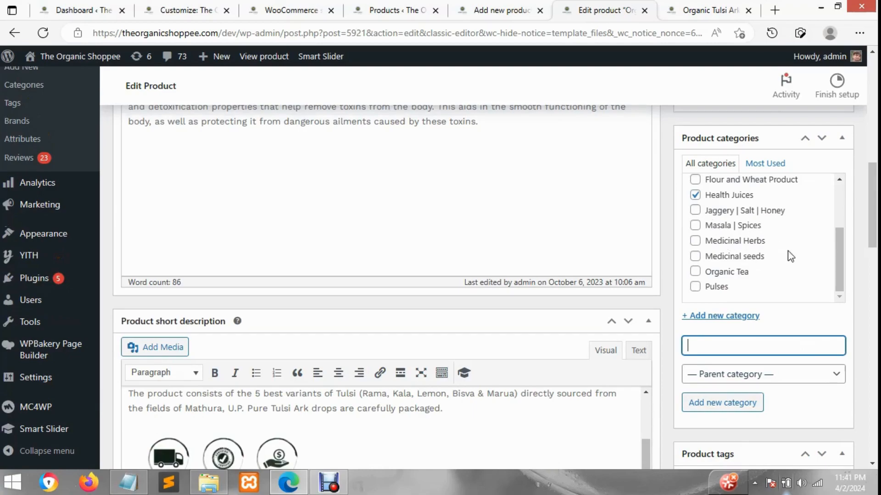
{"action": "mouse_move", "coordinate": [838, 257]}
{"action": "left_mouse_down"}
{"action": "mouse_move", "coordinate": [854, 213]}
{"action": "mouse_move", "coordinate": [847, 234]}
{"action": "mouse_move", "coordinate": [808, 241]}
{"action": "left_mouse_up"}
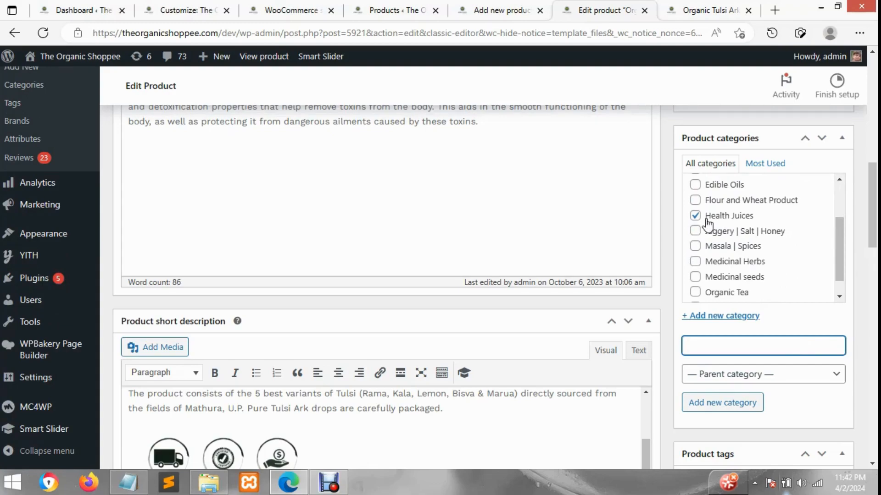
Try ticking Jaggery | Salt | Honey and Masala | Spices as additional product categories, and clear them again
{"action": "left_click", "coordinate": [696, 231]}
{"action": "left_click", "coordinate": [696, 247]}
{"action": "left_click", "coordinate": [696, 246]}
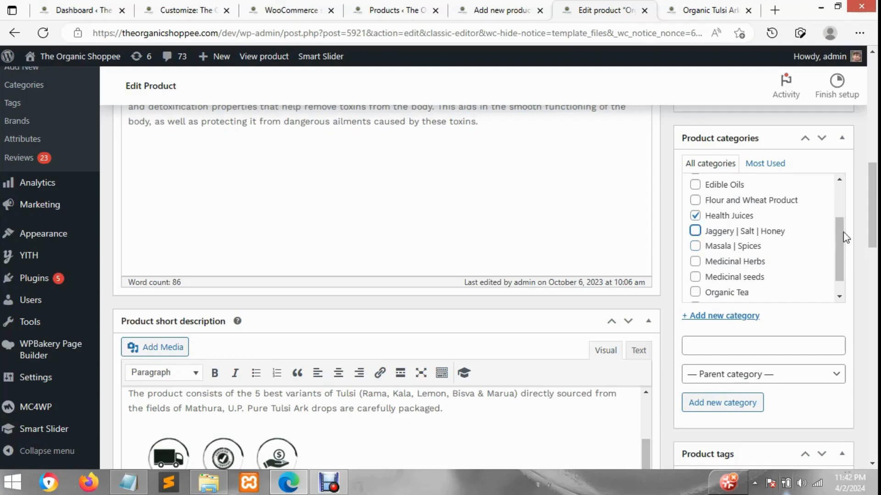
Review the Product tags options on the product edit page
{"action": "scroll", "coordinate": [843, 236], "scroll_direction": "down", "scroll_amount": 3}
{"action": "scroll", "coordinate": [829, 346], "scroll_direction": "down", "scroll_amount": 2}
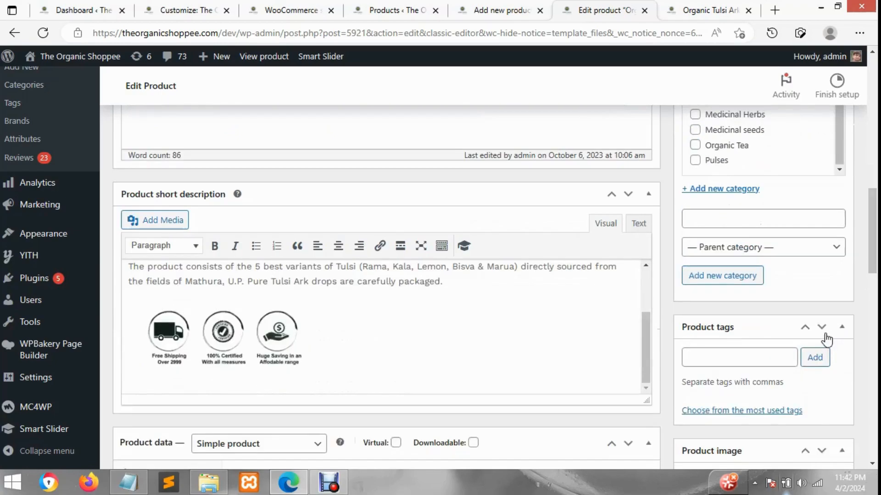
{"action": "scroll", "coordinate": [827, 339], "scroll_direction": "down", "scroll_amount": 2}
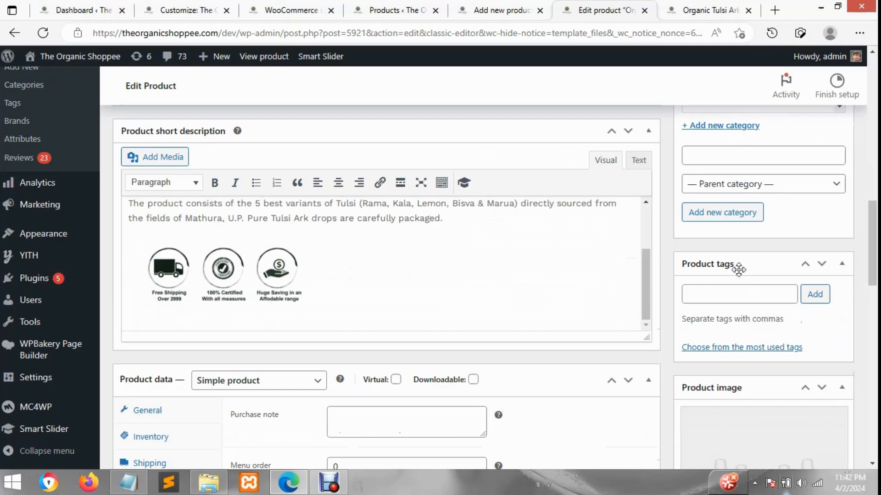
Check the SKU and category details on the storefront page, and return to the product's tag entry field
{"action": "left_click", "coordinate": [694, 8]}
{"action": "scroll", "coordinate": [506, 298], "scroll_direction": "up", "scroll_amount": 1}
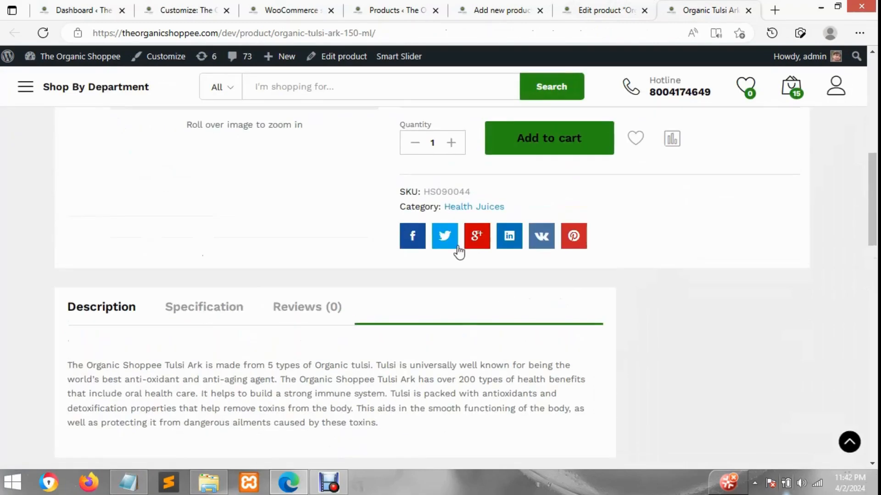
{"action": "scroll", "coordinate": [657, 233], "scroll_direction": "up", "scroll_amount": 1}
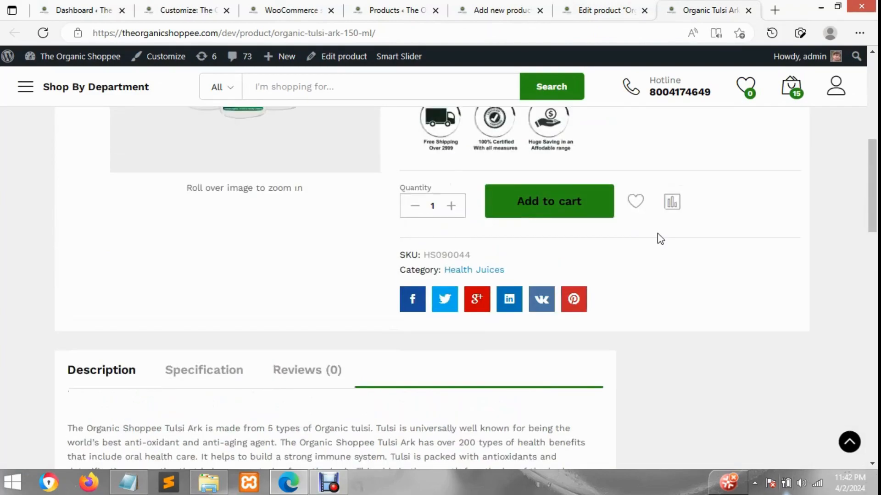
{"action": "left_click", "coordinate": [614, 9]}
{"action": "left_click", "coordinate": [723, 294]}
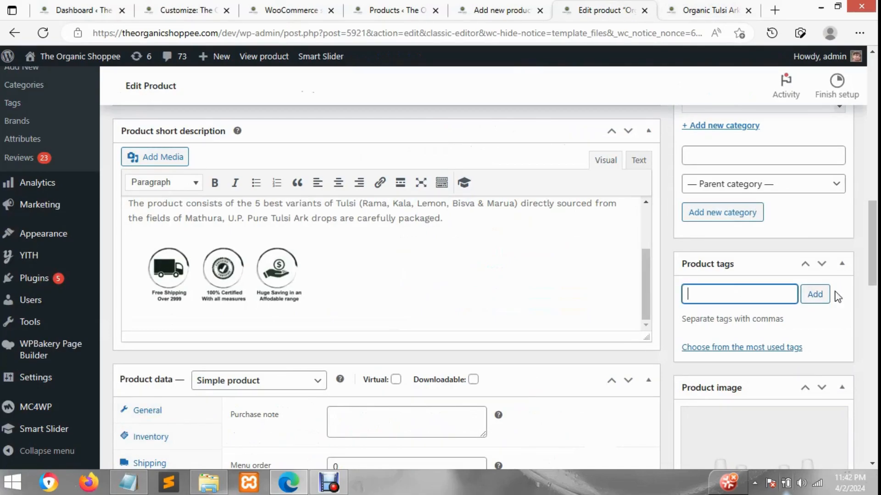
Examine the Product image section against the storefront page, and view the current image in the media library without changing it
{"action": "scroll", "coordinate": [779, 295], "scroll_direction": "down", "scroll_amount": 1}
{"action": "scroll", "coordinate": [780, 295], "scroll_direction": "down", "scroll_amount": 1}
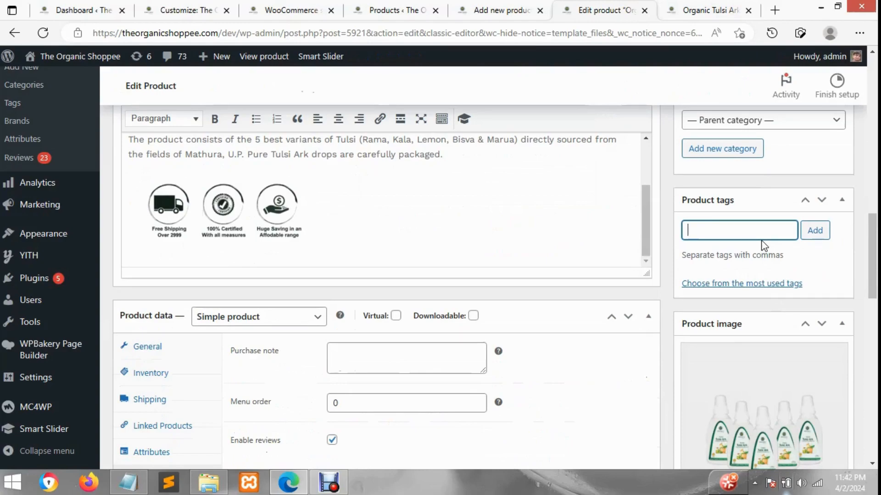
{"action": "scroll", "coordinate": [762, 243], "scroll_direction": "down", "scroll_amount": 3}
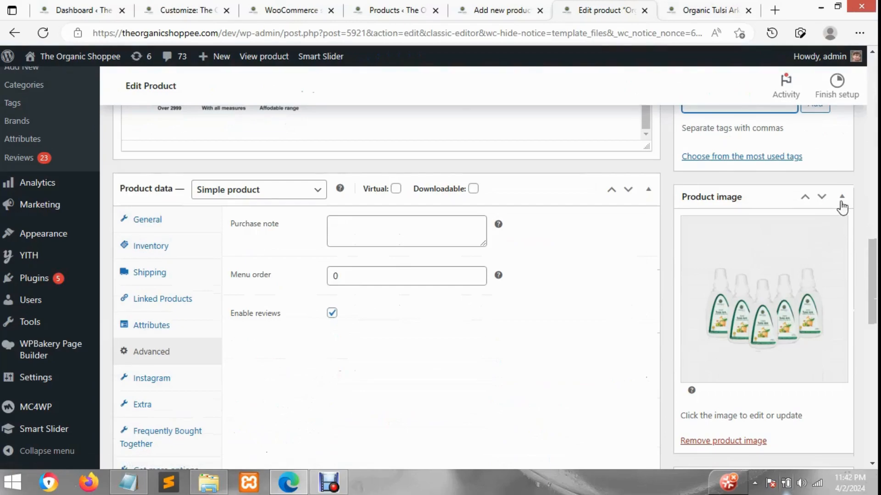
{"action": "scroll", "coordinate": [842, 207], "scroll_direction": "down", "scroll_amount": 1}
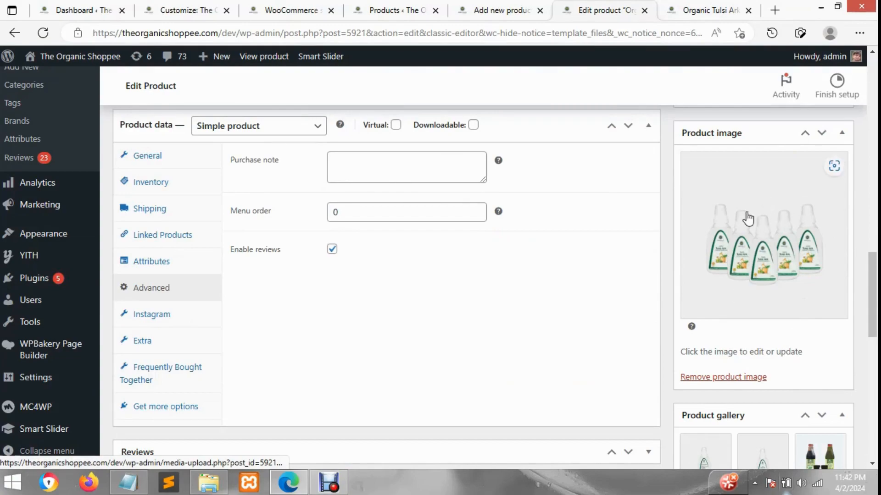
{"action": "left_click", "coordinate": [702, 10]}
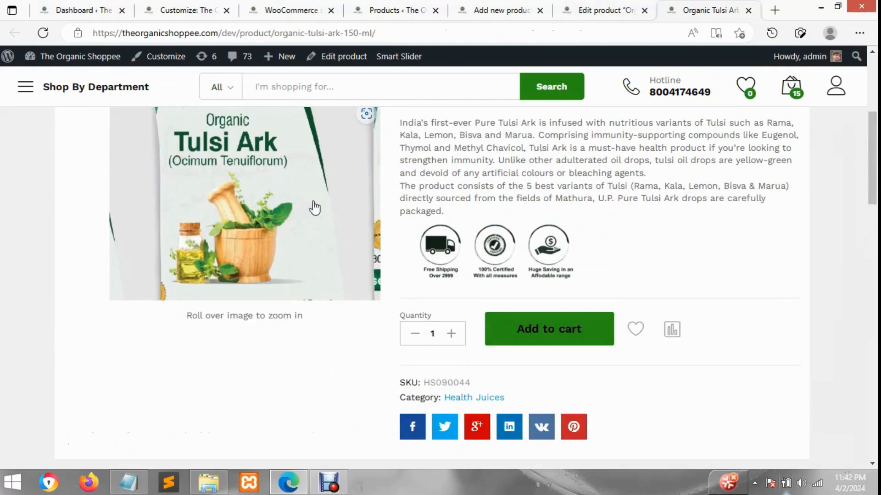
{"action": "left_click", "coordinate": [621, 6]}
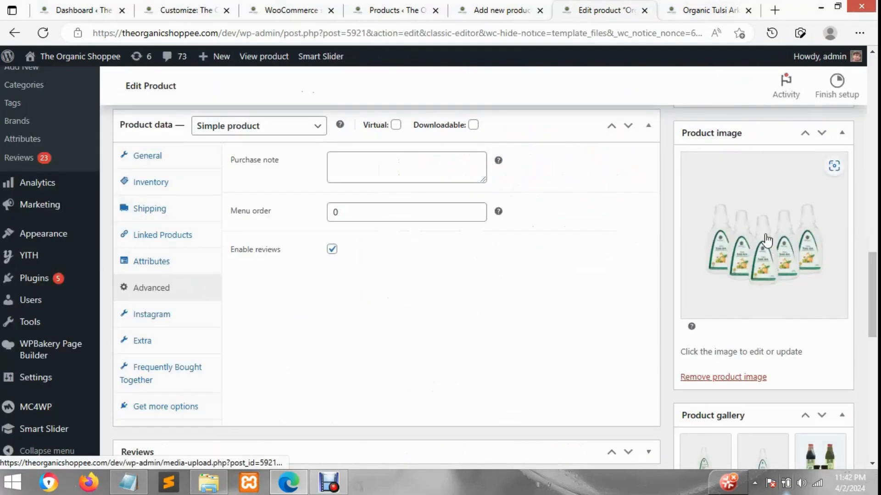
{"action": "left_click", "coordinate": [764, 262]}
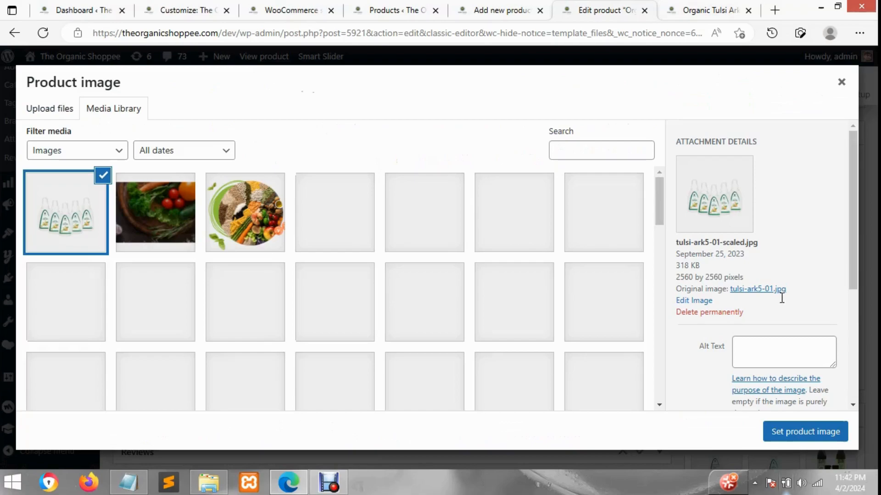
{"action": "left_click", "coordinate": [842, 83]}
Compare the Product gallery images on the edit page with the product images on the storefront page
{"action": "scroll", "coordinate": [849, 303], "scroll_direction": "down", "scroll_amount": 3}
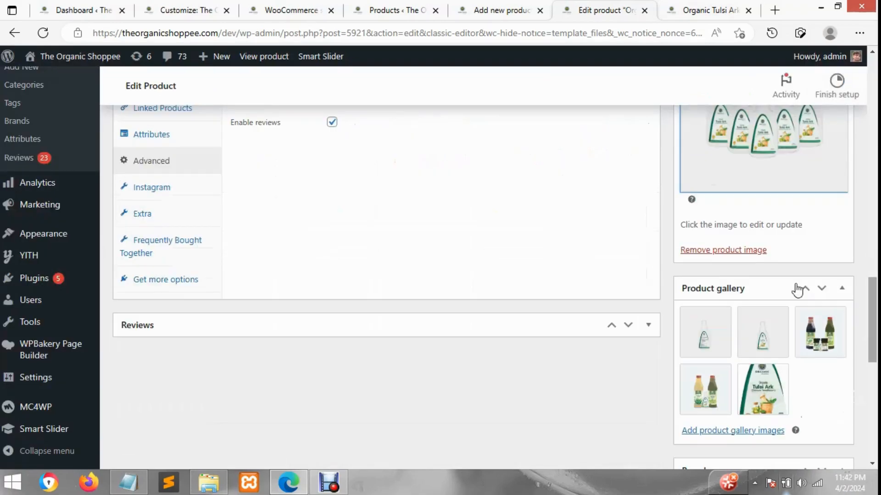
{"action": "left_click", "coordinate": [701, 9]}
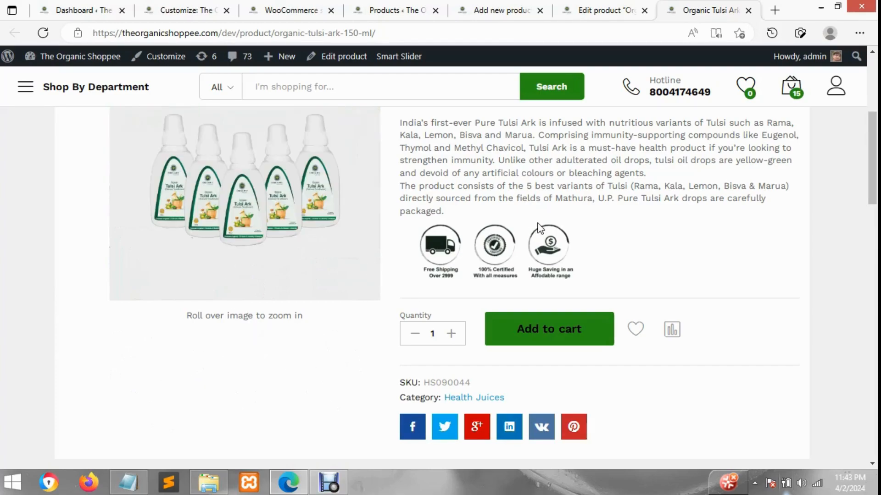
{"action": "left_click", "coordinate": [614, 9]}
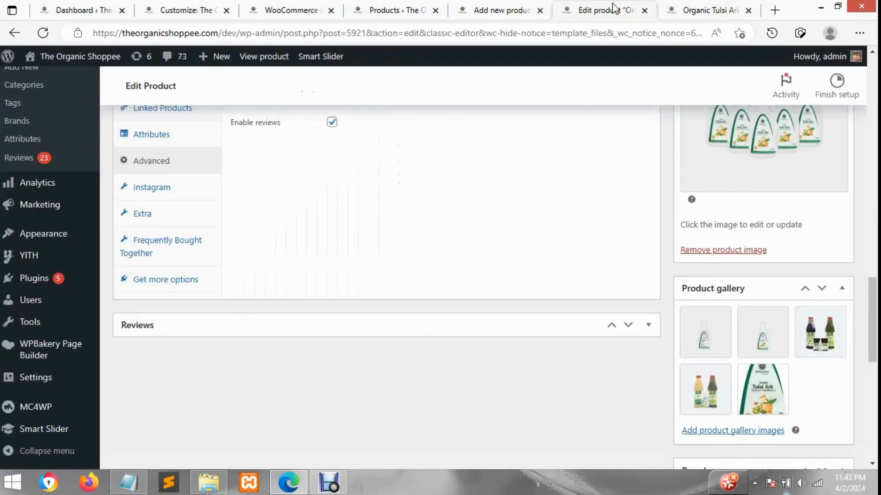
{"action": "left_click", "coordinate": [722, 7]}
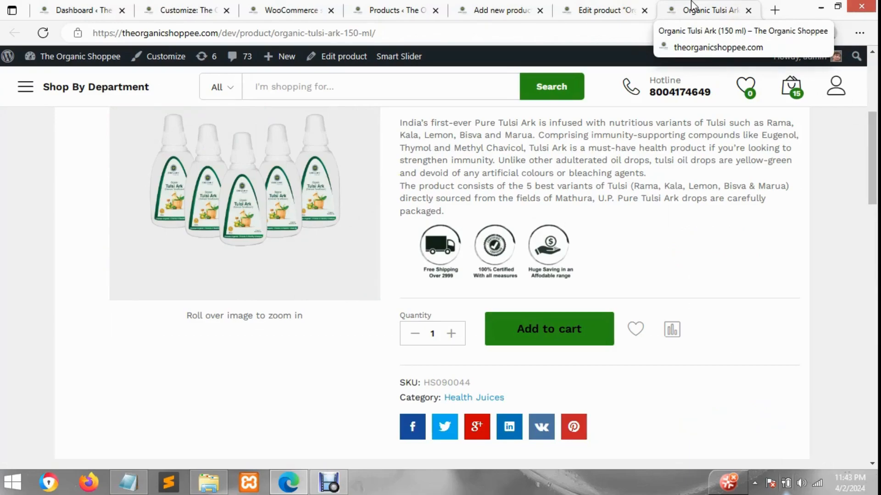
{"action": "left_click", "coordinate": [600, 10]}
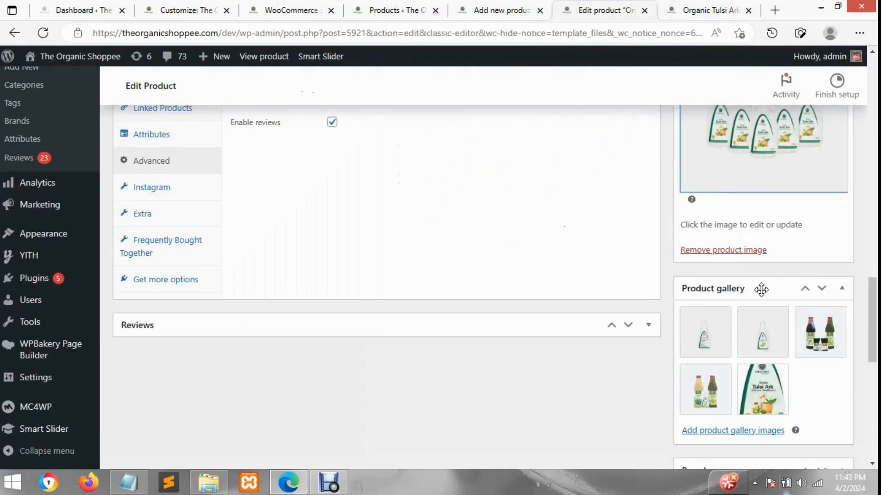
{"action": "scroll", "coordinate": [760, 289], "scroll_direction": "down", "scroll_amount": 2}
{"action": "mouse_move", "coordinate": [774, 303]}
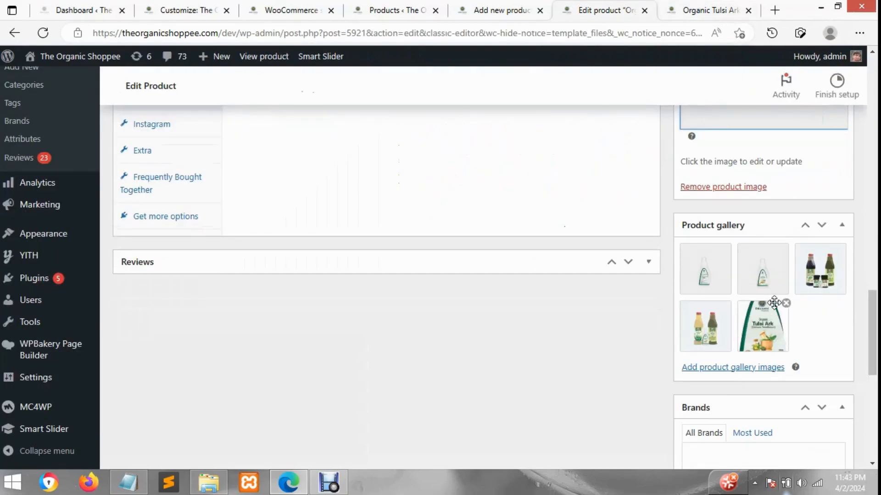
Review the Brands, Product Video and Product 360 View options, and collapse the Product Video section
{"action": "scroll", "coordinate": [774, 303], "scroll_direction": "down", "scroll_amount": 4}
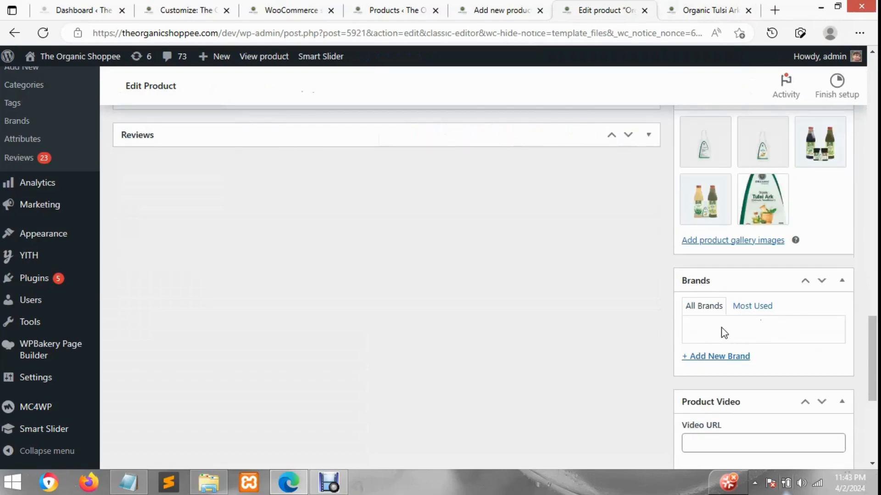
{"action": "scroll", "coordinate": [724, 333], "scroll_direction": "down", "scroll_amount": 4}
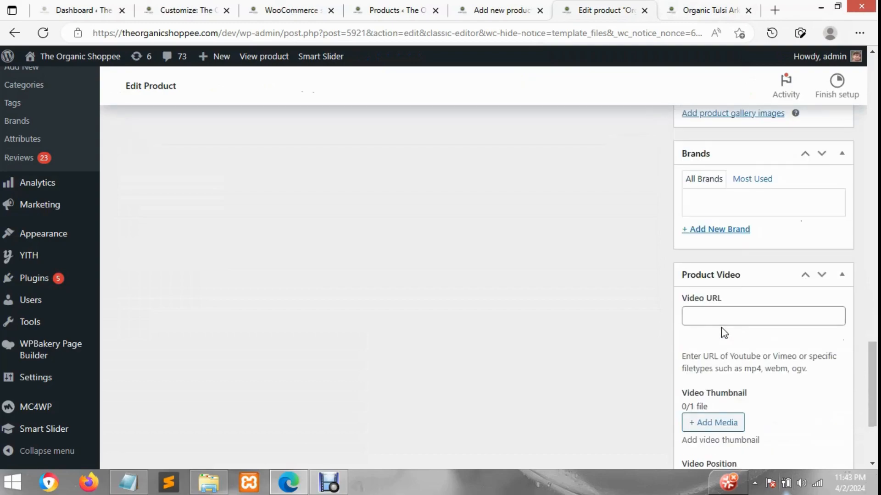
{"action": "left_click", "coordinate": [722, 317]}
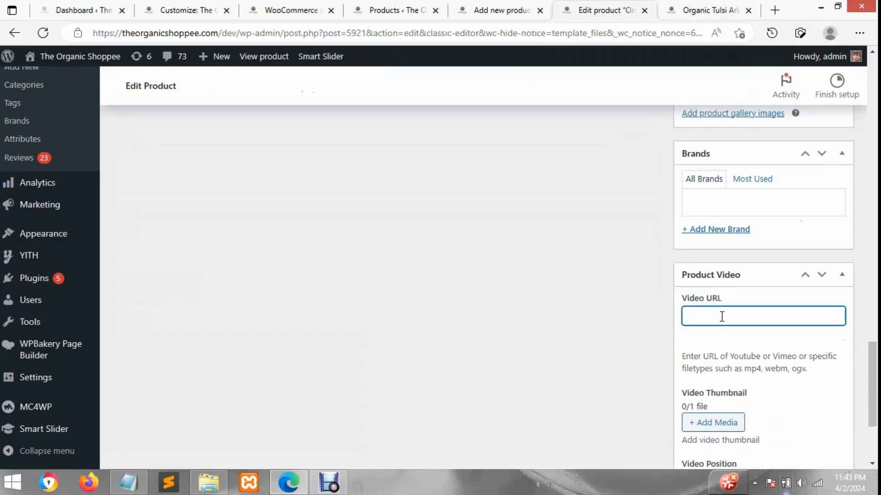
{"action": "scroll", "coordinate": [723, 317], "scroll_direction": "down", "scroll_amount": 4}
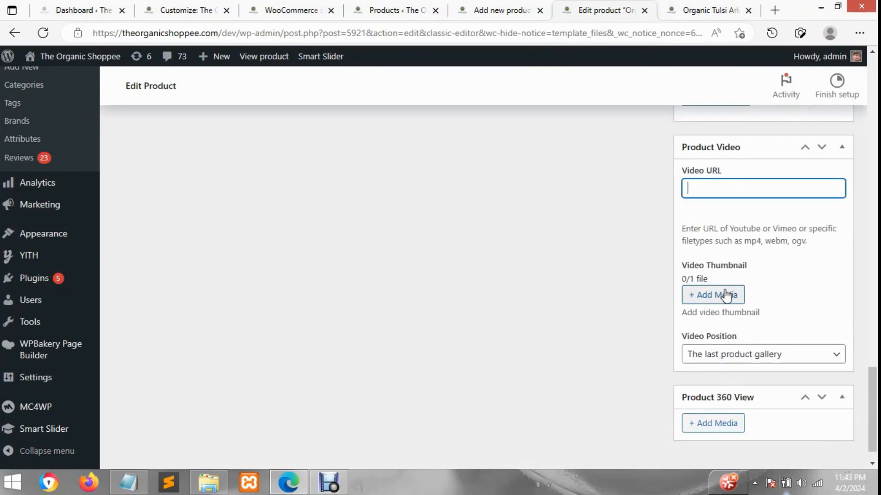
{"action": "left_click", "coordinate": [769, 150]}
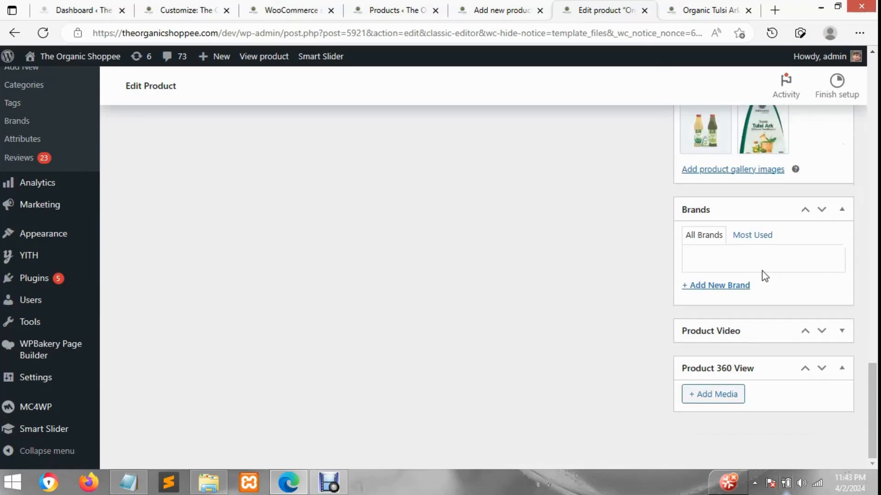
Review the product's gallery, tags, categories and Publish options, including the option for updating the product
{"action": "scroll", "coordinate": [763, 271], "scroll_direction": "up", "scroll_amount": 4}
{"action": "scroll", "coordinate": [752, 259], "scroll_direction": "up", "scroll_amount": 3}
{"action": "scroll", "coordinate": [761, 350], "scroll_direction": "down", "scroll_amount": 1}
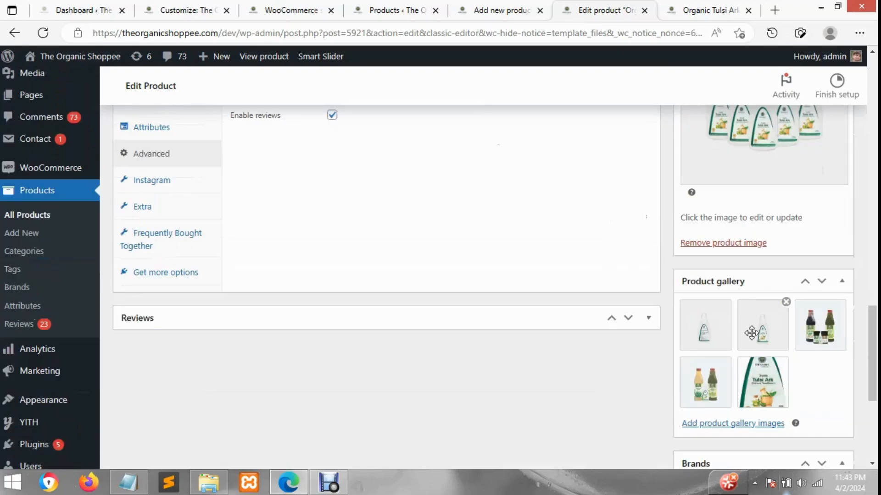
{"action": "scroll", "coordinate": [761, 313], "scroll_direction": "up", "scroll_amount": 10}
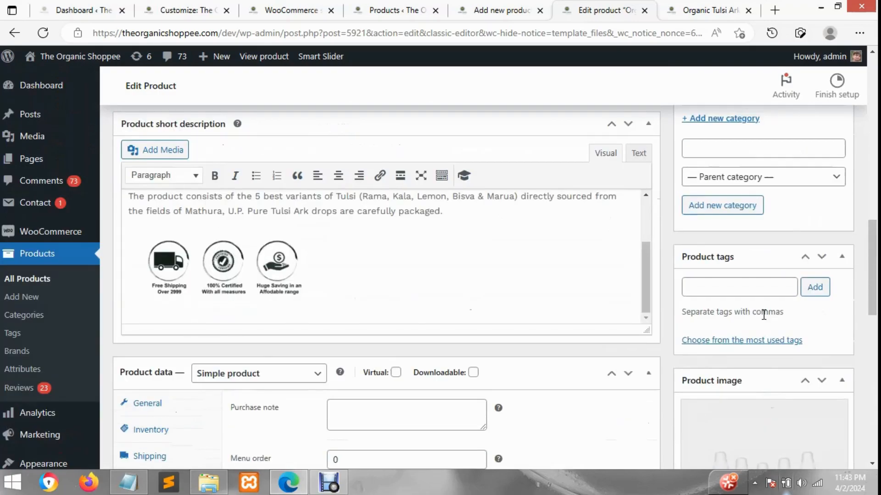
{"action": "scroll", "coordinate": [762, 266], "scroll_direction": "down", "scroll_amount": 1}
{"action": "scroll", "coordinate": [759, 233], "scroll_direction": "up", "scroll_amount": 5}
{"action": "scroll", "coordinate": [758, 233], "scroll_direction": "up", "scroll_amount": 3}
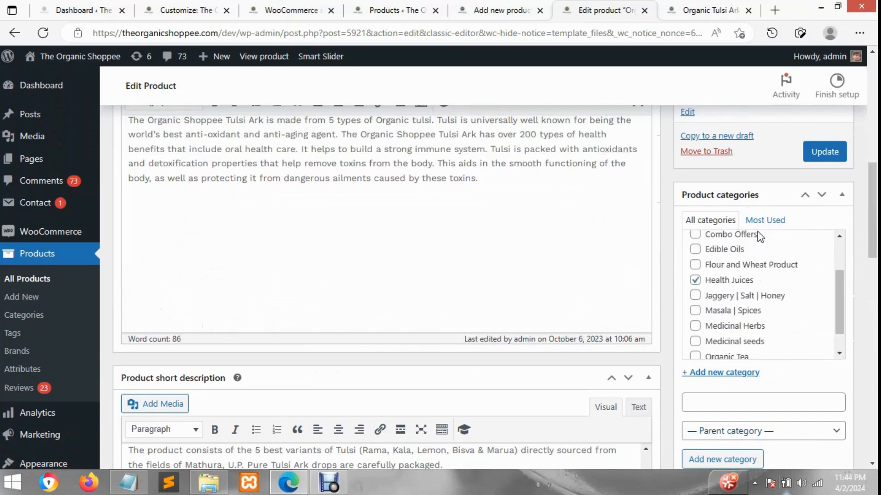
{"action": "scroll", "coordinate": [854, 235], "scroll_direction": "up", "scroll_amount": 3}
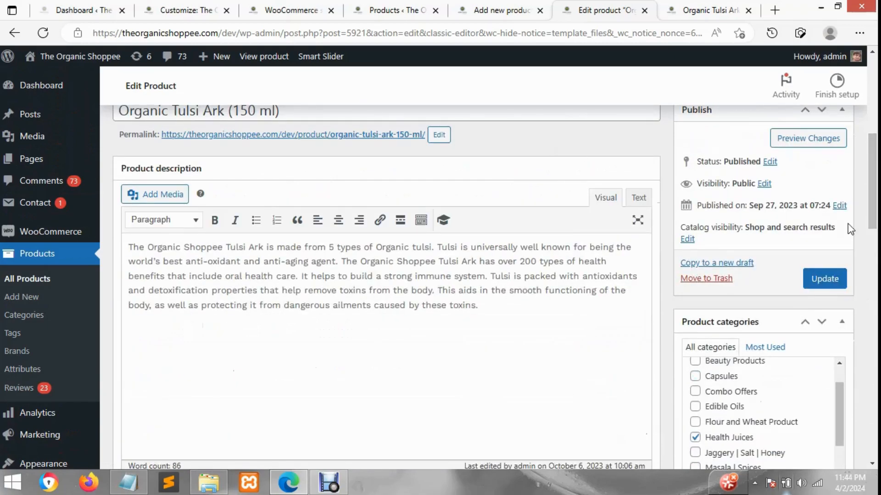
{"action": "scroll", "coordinate": [862, 256], "scroll_direction": "up", "scroll_amount": 2}
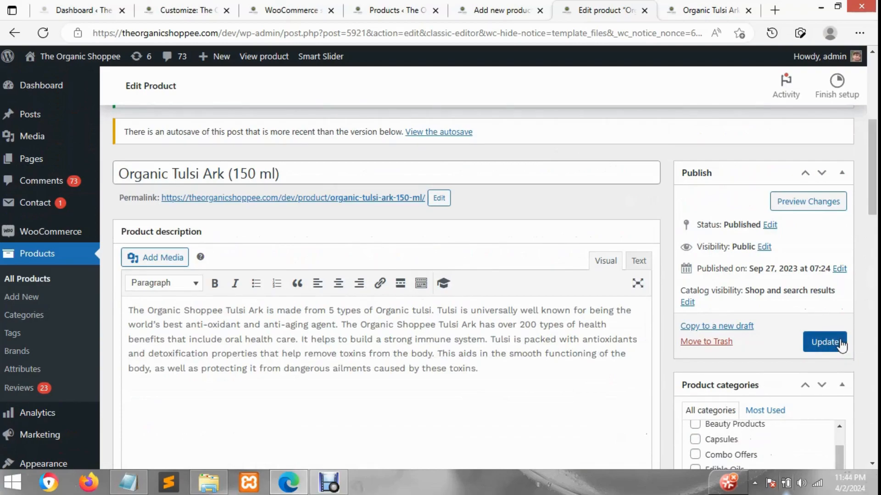
{"action": "left_click", "coordinate": [836, 349]}
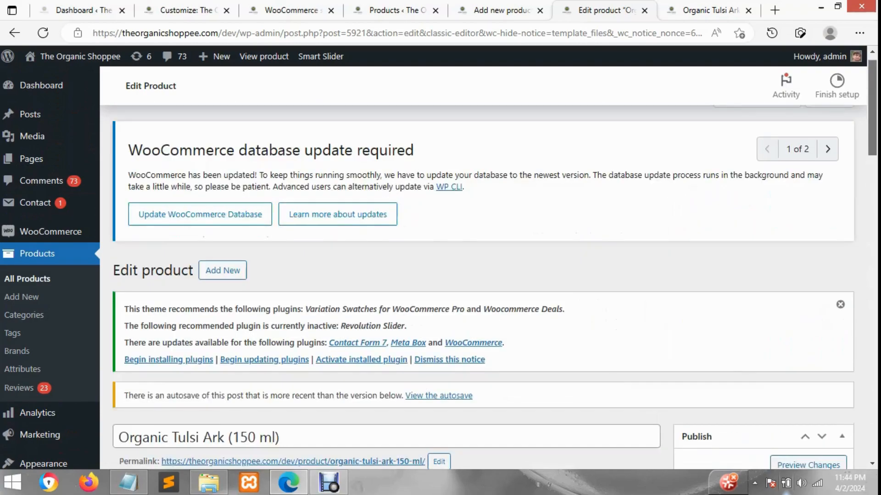
Try hiding the Product categories section through Screen Options, show it again, and close the options
{"action": "scroll", "coordinate": [753, 384], "scroll_direction": "down", "scroll_amount": 3}
{"action": "scroll", "coordinate": [753, 389], "scroll_direction": "down", "scroll_amount": 8}
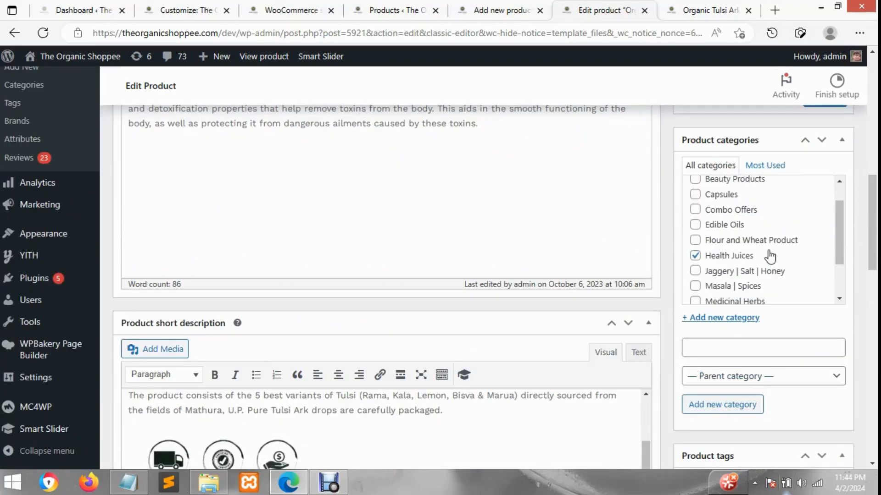
{"action": "scroll", "coordinate": [841, 202], "scroll_direction": "up", "scroll_amount": 12}
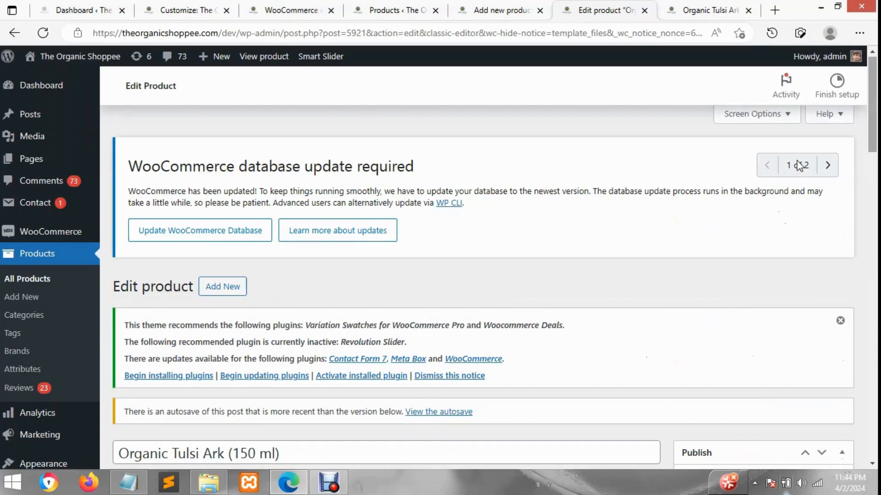
{"action": "left_click", "coordinate": [782, 114]}
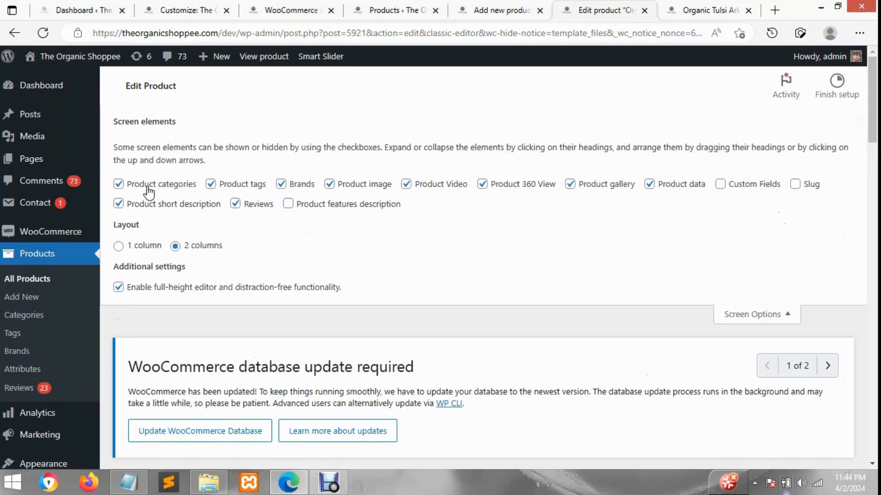
{"action": "left_click", "coordinate": [130, 188]}
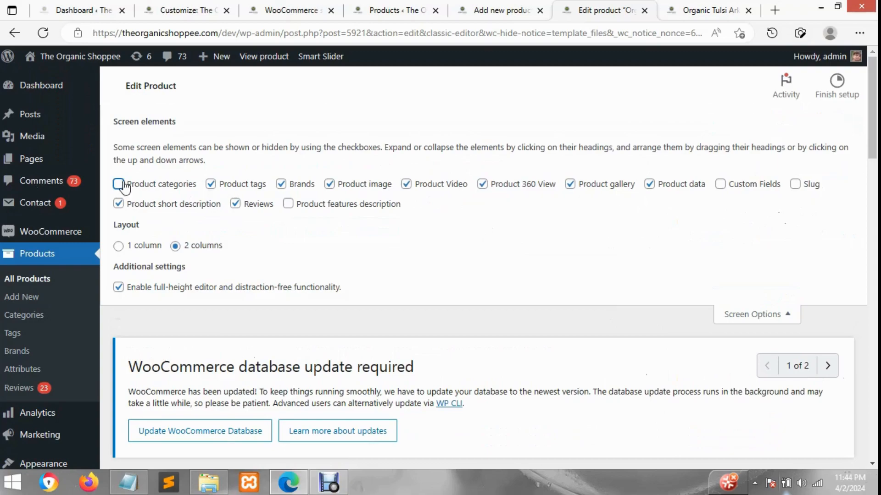
{"action": "left_click", "coordinate": [119, 185]}
{"action": "left_click", "coordinate": [751, 314]}
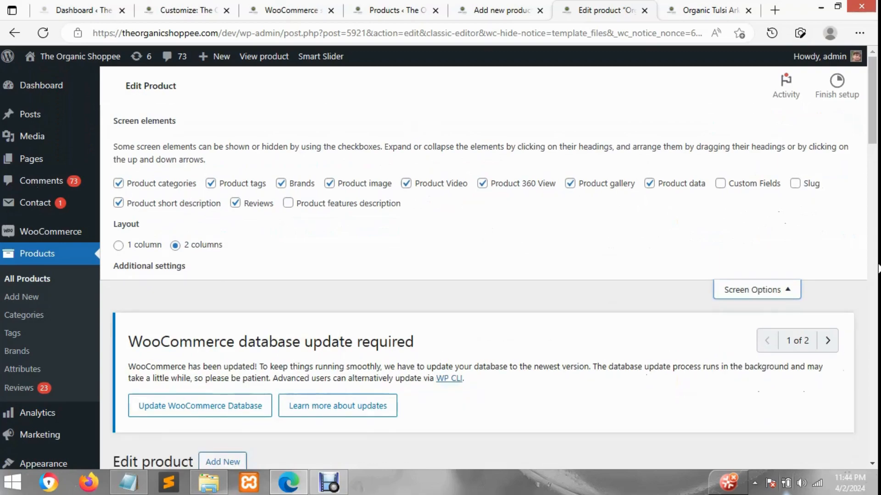
{"action": "scroll", "coordinate": [859, 391], "scroll_direction": "down", "scroll_amount": 3}
{"action": "scroll", "coordinate": [826, 349], "scroll_direction": "down", "scroll_amount": 15}
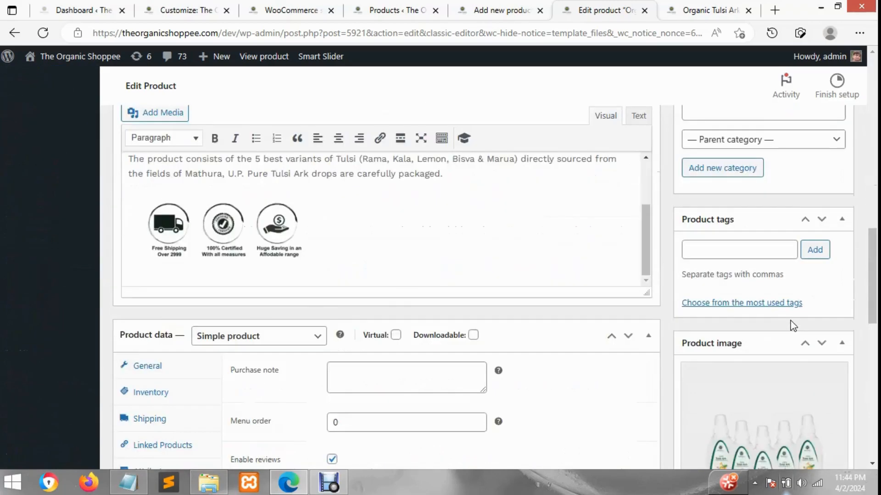
{"action": "scroll", "coordinate": [847, 318], "scroll_direction": "up", "scroll_amount": 20}
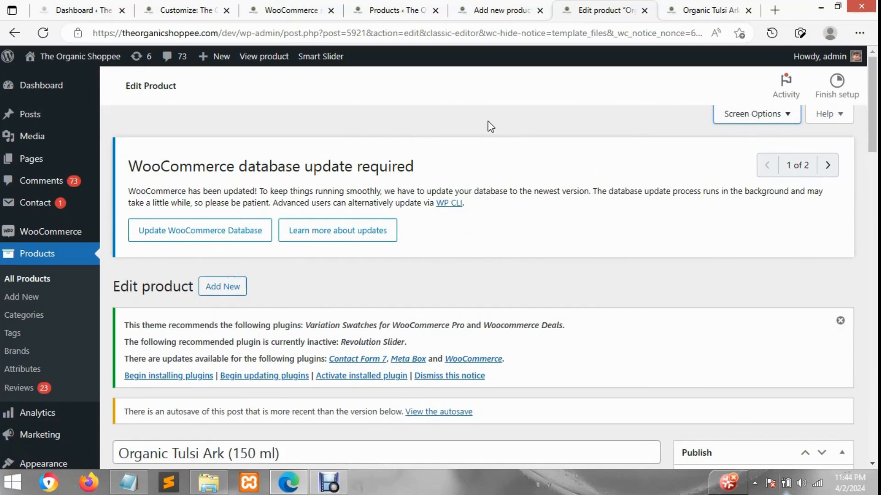
Compare the product title on the edit page with the storefront page, highlighting Organic Tulsi Ark (150 ml) there
{"action": "scroll", "coordinate": [800, 318], "scroll_direction": "down", "scroll_amount": 5}
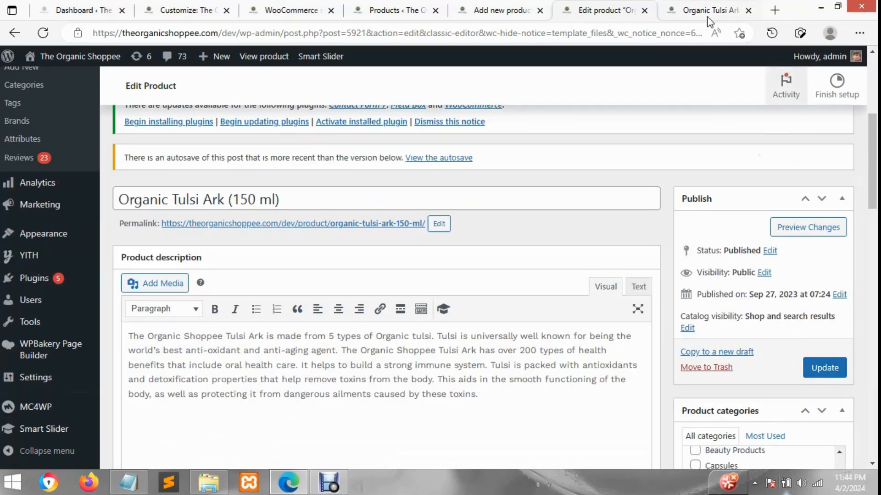
{"action": "scroll", "coordinate": [19, 220], "scroll_direction": "up", "scroll_amount": 3}
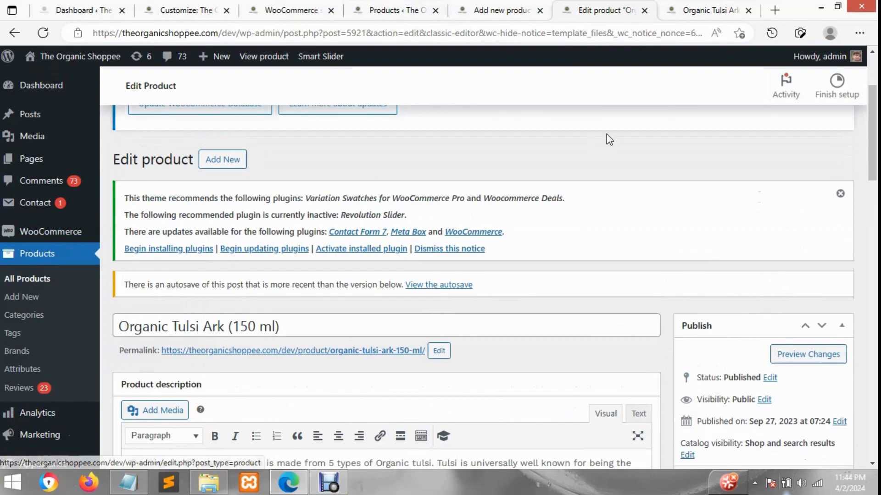
{"action": "left_click", "coordinate": [707, 6]}
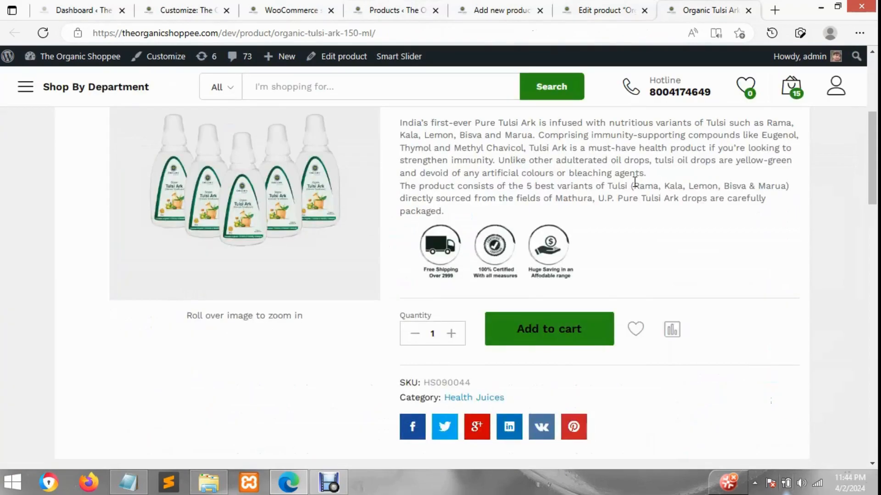
{"action": "scroll", "coordinate": [635, 181], "scroll_direction": "up", "scroll_amount": 5}
{"action": "scroll", "coordinate": [547, 250], "scroll_direction": "down", "scroll_amount": 3}
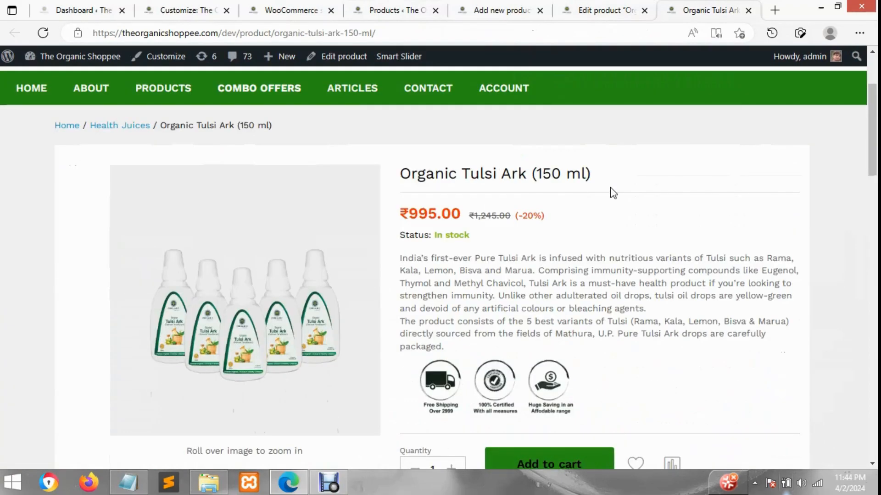
{"action": "left_click_drag", "start_coordinate": [590, 178], "coordinate": [398, 178]}
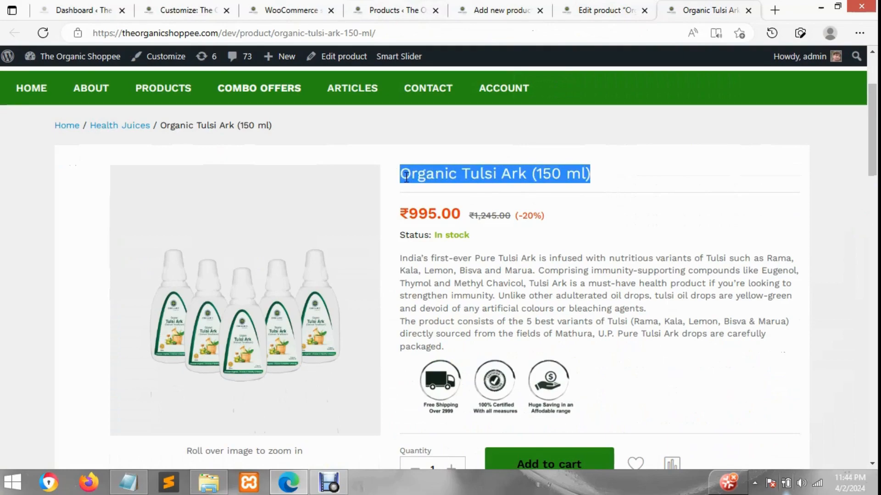
Review the product's storefront details, including its Specification and Reviews sections, and return to its Description
{"action": "left_click", "coordinate": [439, 196]}
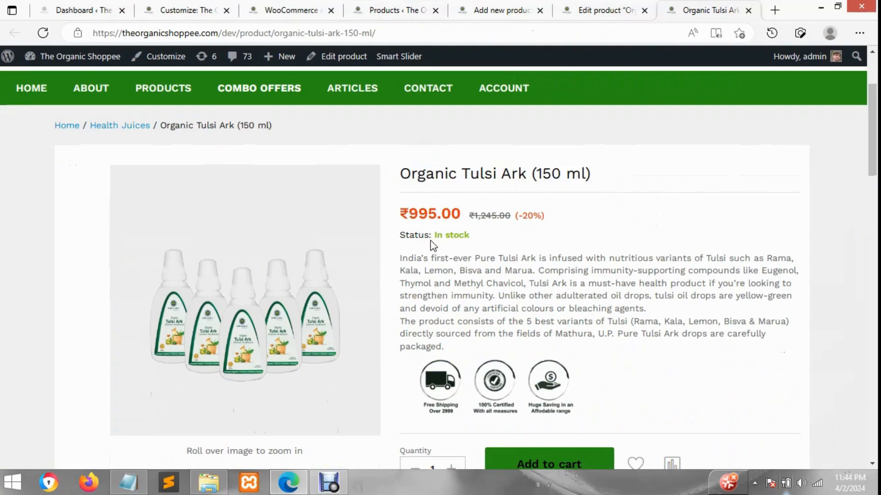
{"action": "scroll", "coordinate": [430, 240], "scroll_direction": "down", "scroll_amount": 2}
{"action": "scroll", "coordinate": [564, 223], "scroll_direction": "down", "scroll_amount": 1}
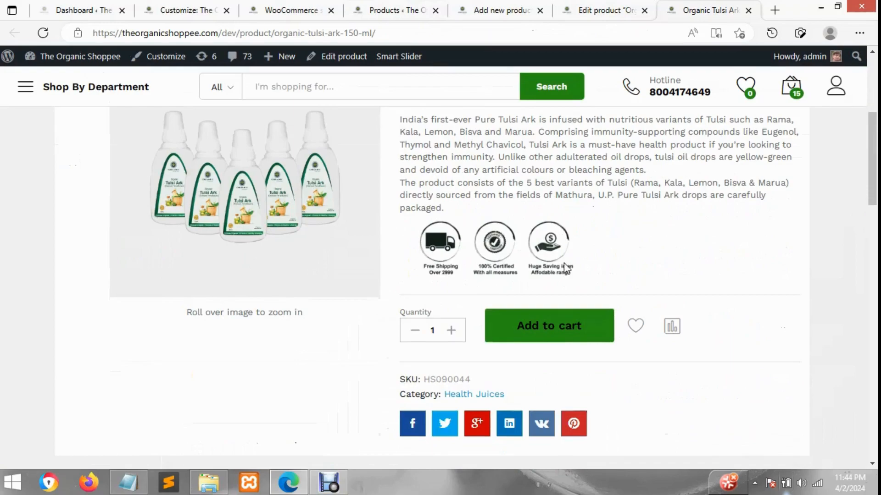
{"action": "scroll", "coordinate": [564, 264], "scroll_direction": "down", "scroll_amount": 1}
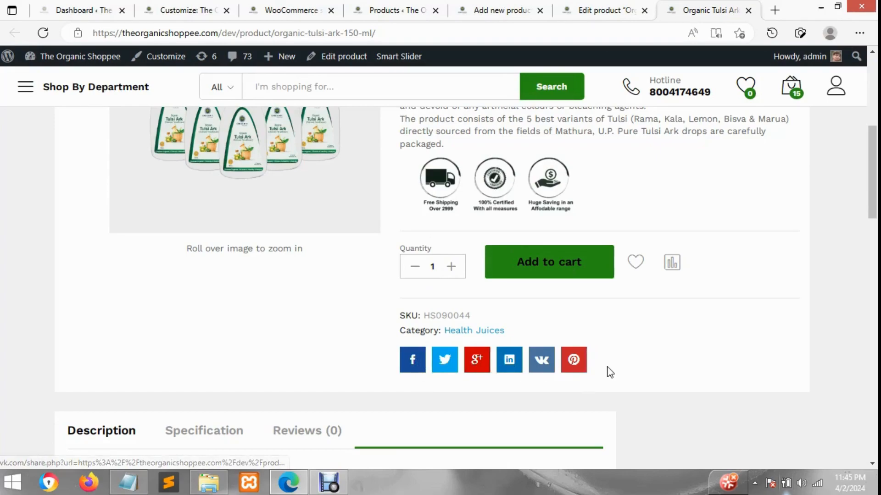
{"action": "scroll", "coordinate": [605, 370], "scroll_direction": "down", "scroll_amount": 2}
{"action": "left_click", "coordinate": [214, 314]}
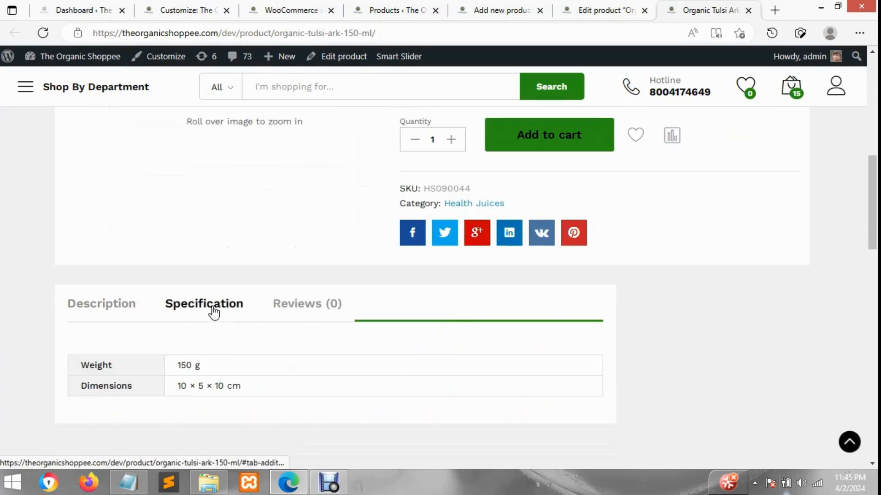
{"action": "left_click", "coordinate": [305, 307]}
{"action": "left_click", "coordinate": [156, 316]}
{"action": "left_click", "coordinate": [122, 310]}
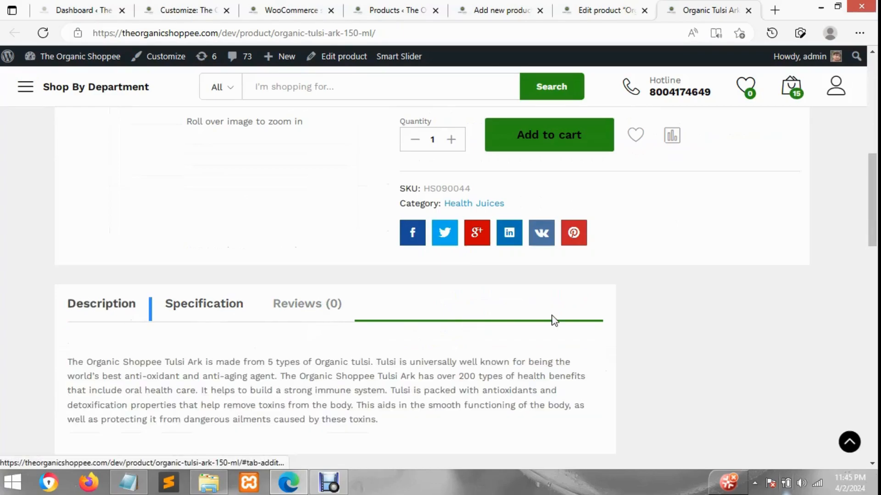
Examine the Related products section on the Organic Tulsi Ark (150 ml) storefront page, highlighting part of its heading
{"action": "scroll", "coordinate": [724, 317], "scroll_direction": "down", "scroll_amount": 7}
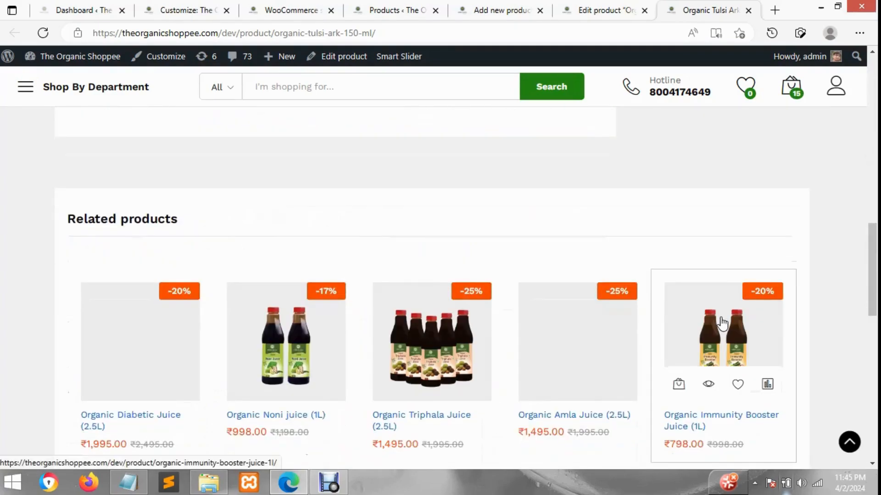
{"action": "left_click_drag", "start_coordinate": [171, 219], "coordinate": [117, 219]}
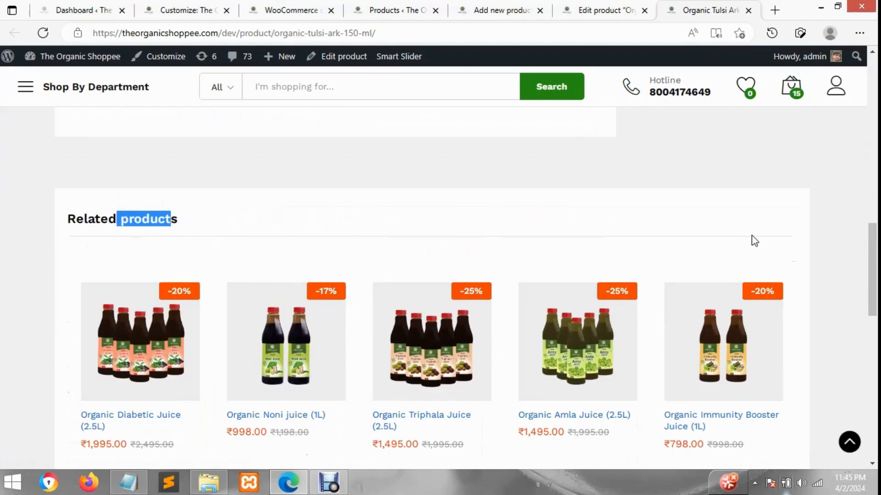
{"action": "scroll", "coordinate": [752, 242], "scroll_direction": "down", "scroll_amount": 4}
{"action": "scroll", "coordinate": [768, 302], "scroll_direction": "up", "scroll_amount": 5}
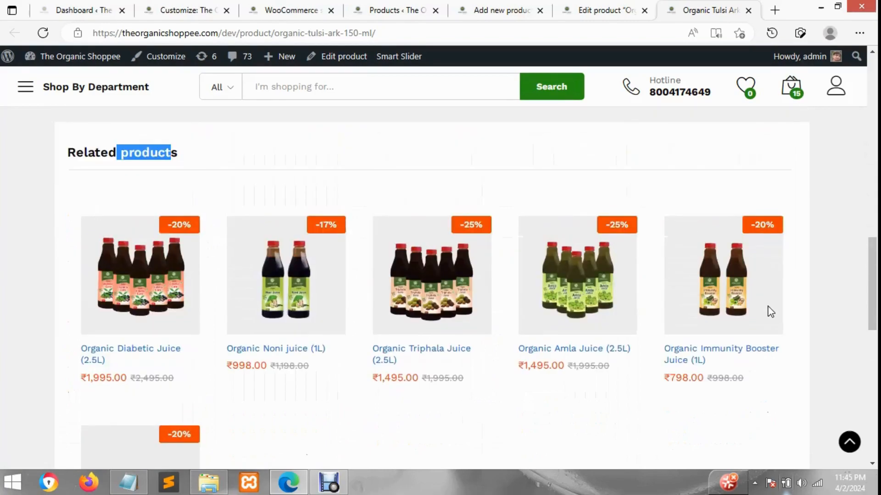
{"action": "scroll", "coordinate": [771, 312], "scroll_direction": "down", "scroll_amount": 5}
{"action": "scroll", "coordinate": [770, 312], "scroll_direction": "up", "scroll_amount": 5}
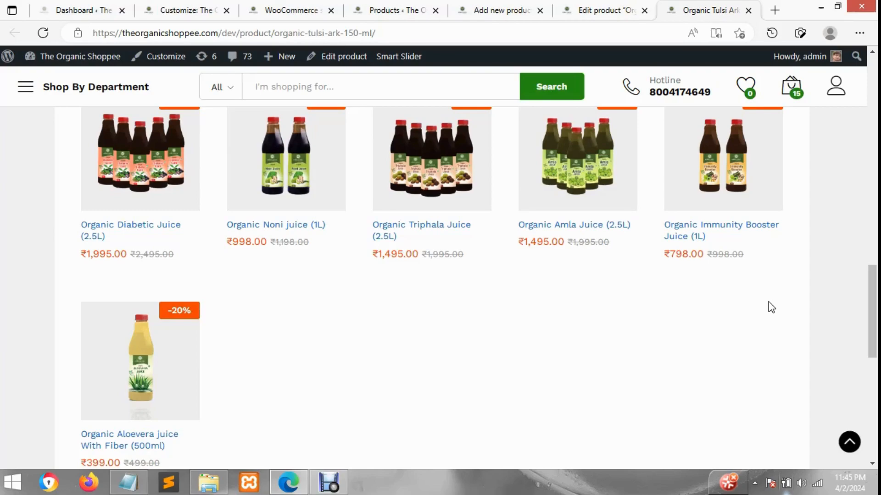
{"action": "scroll", "coordinate": [764, 352], "scroll_direction": "up", "scroll_amount": 2}
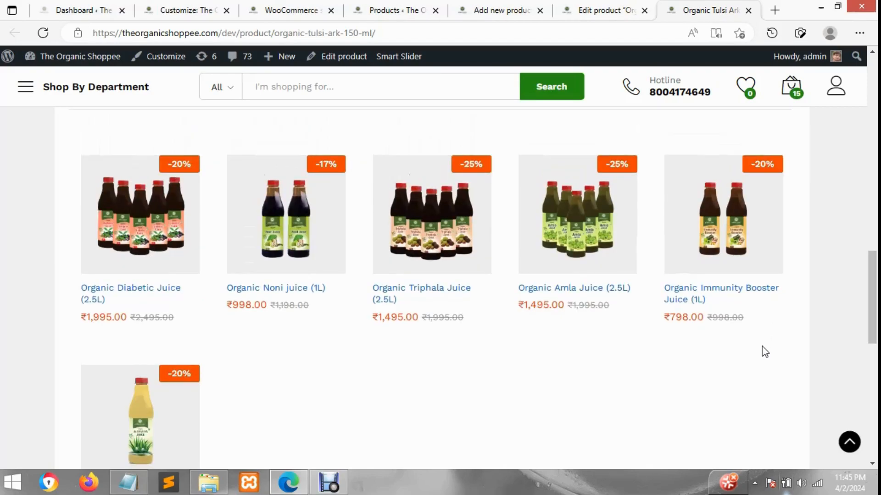